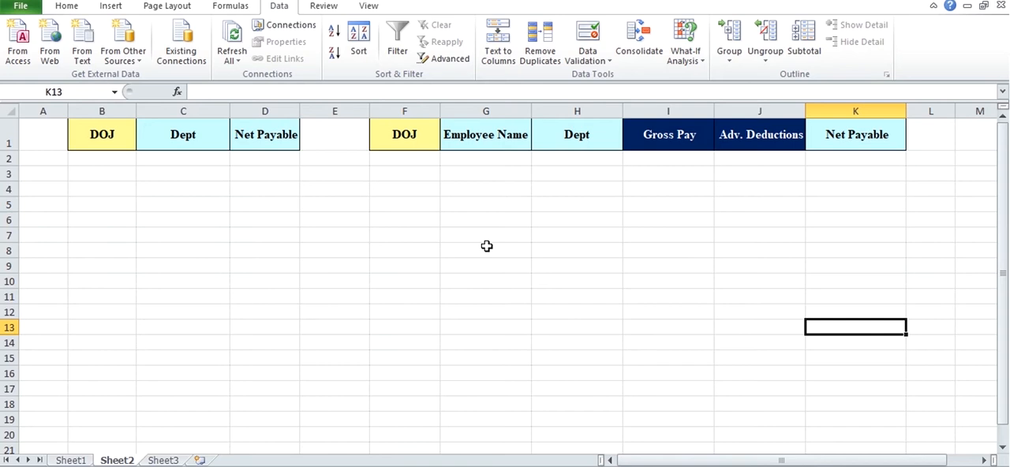
click(451, 60)
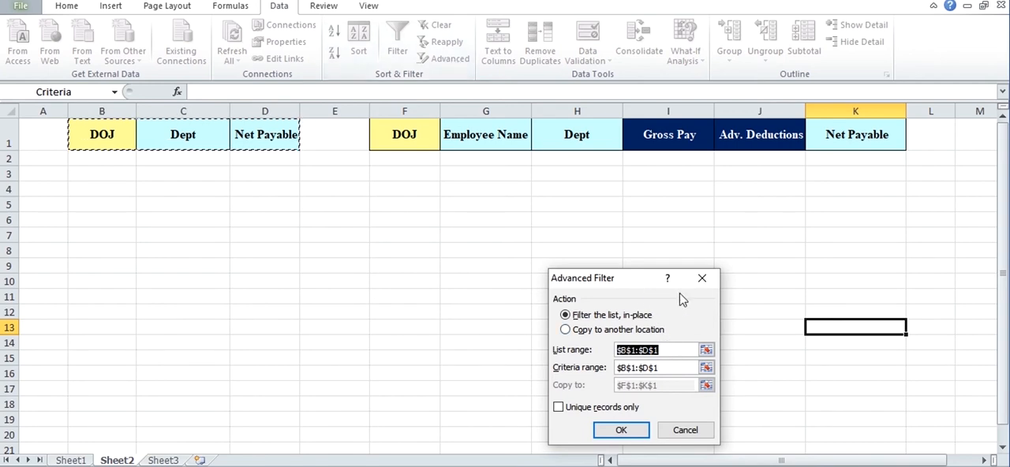
click(703, 279)
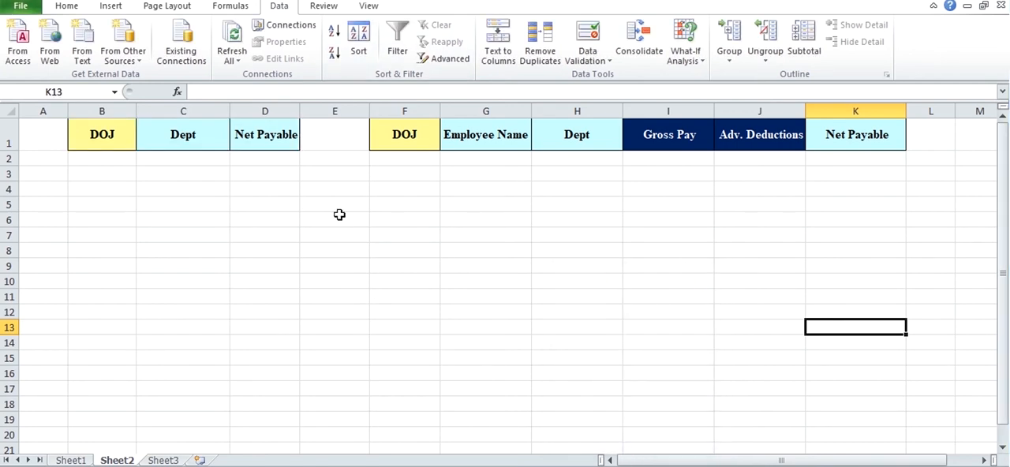
click(279, 201)
Step: Enter Accounts and HR as criteria in cells C2 and C3 under the first Dept header
click(196, 160)
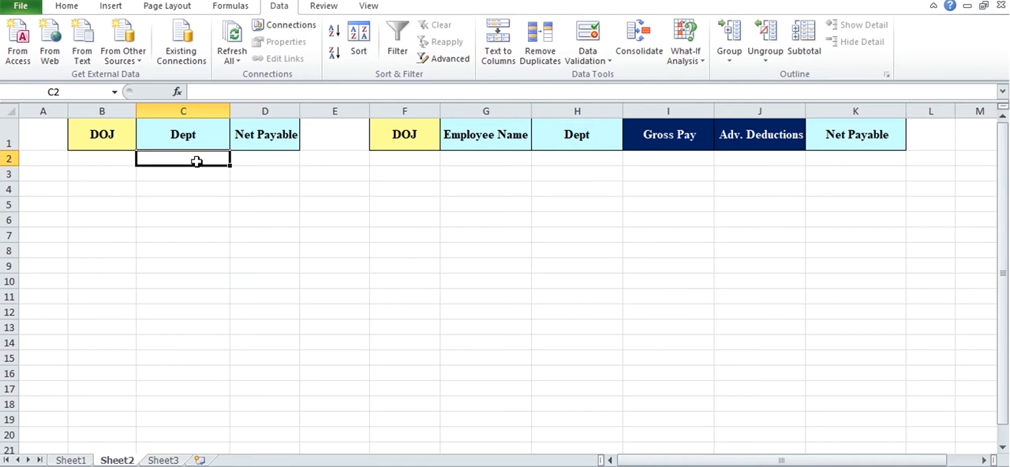
text(Acc)
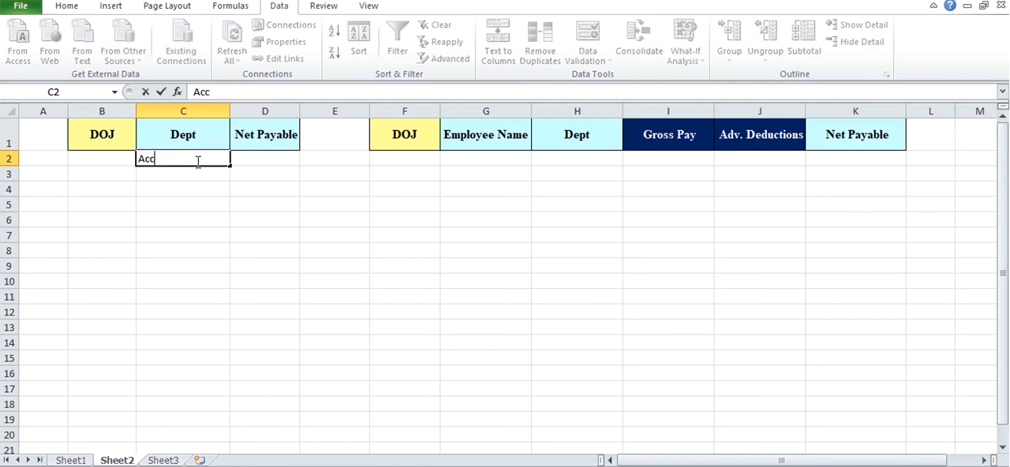
text(ounts)
key(Return)
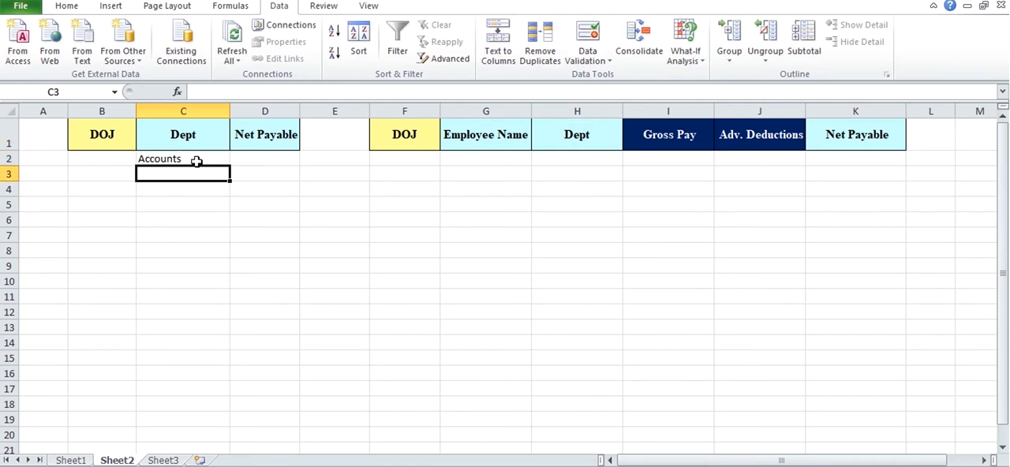
text(H)
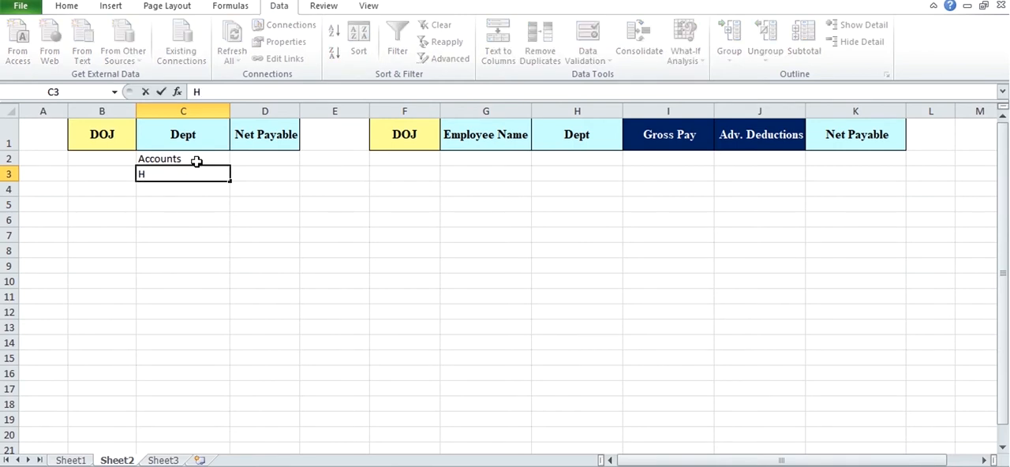
text(R)
key(Return)
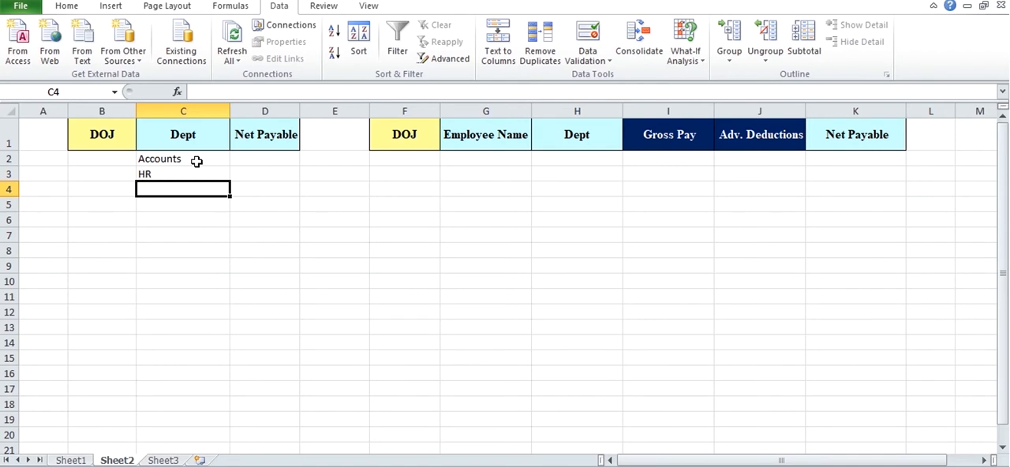
Step: Delete the Gross Pay and Adv. Deductions columns from the output header row on Sheet2
click(715, 233)
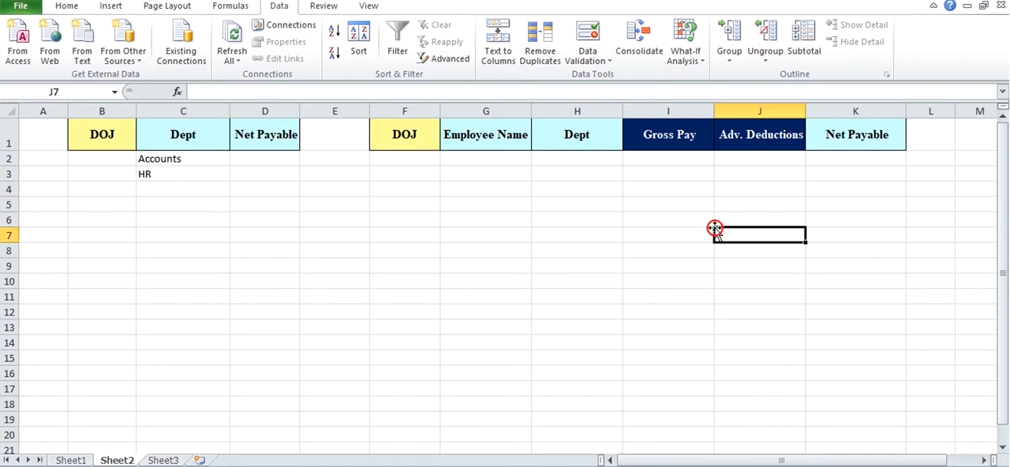
click(680, 141)
click(665, 110)
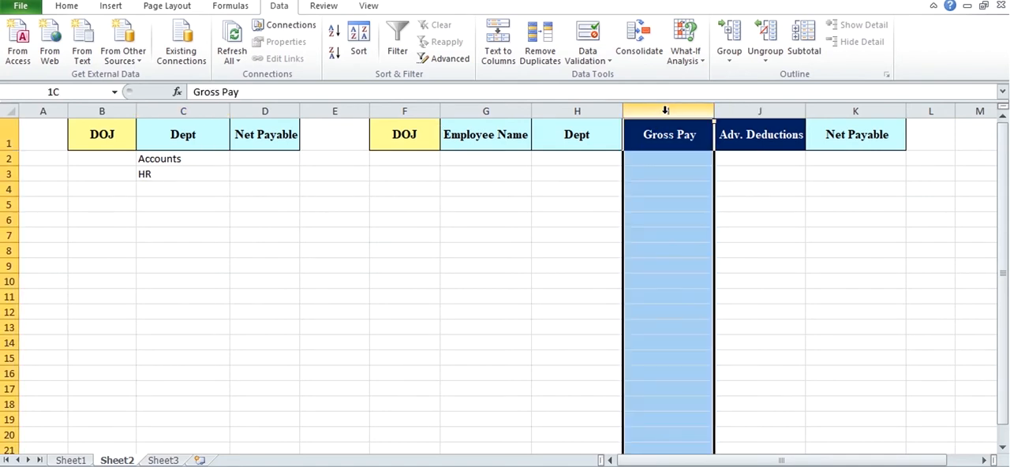
drag(699, 106, 717, 113)
right_click(721, 120)
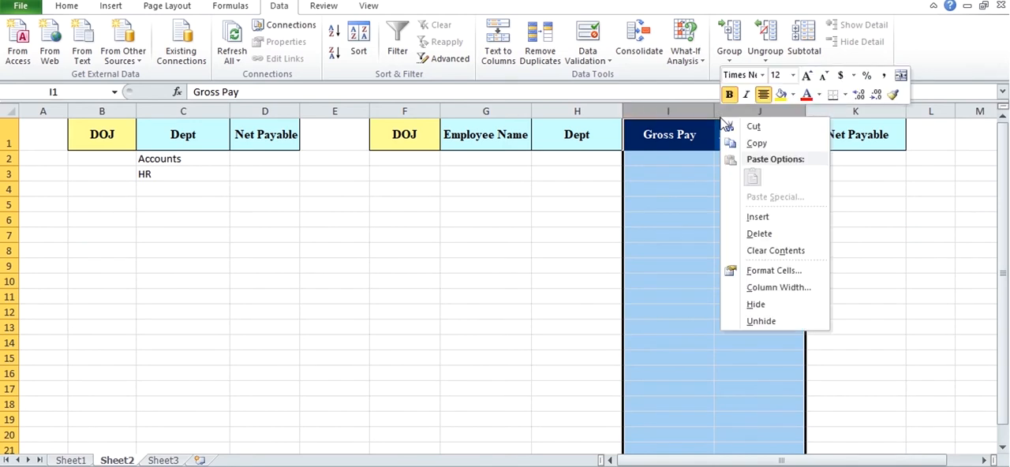
click(757, 234)
click(570, 213)
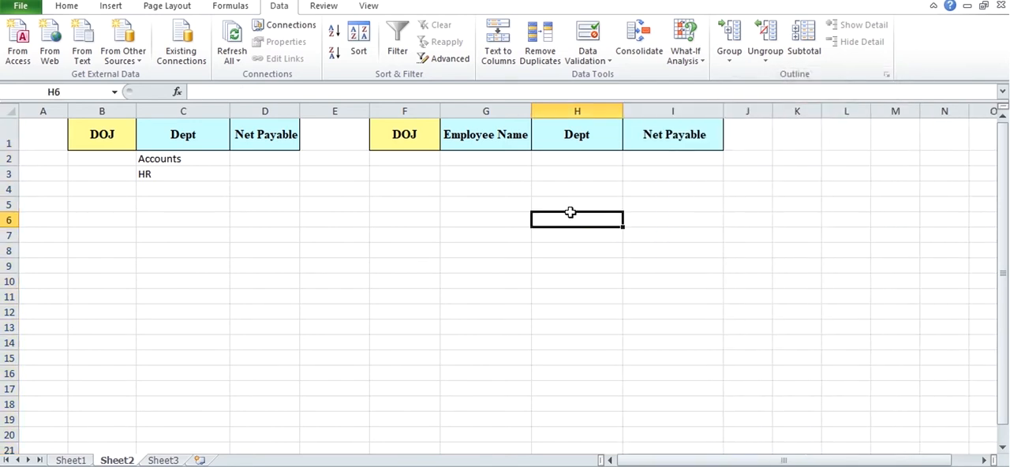
click(487, 157)
click(433, 149)
click(499, 148)
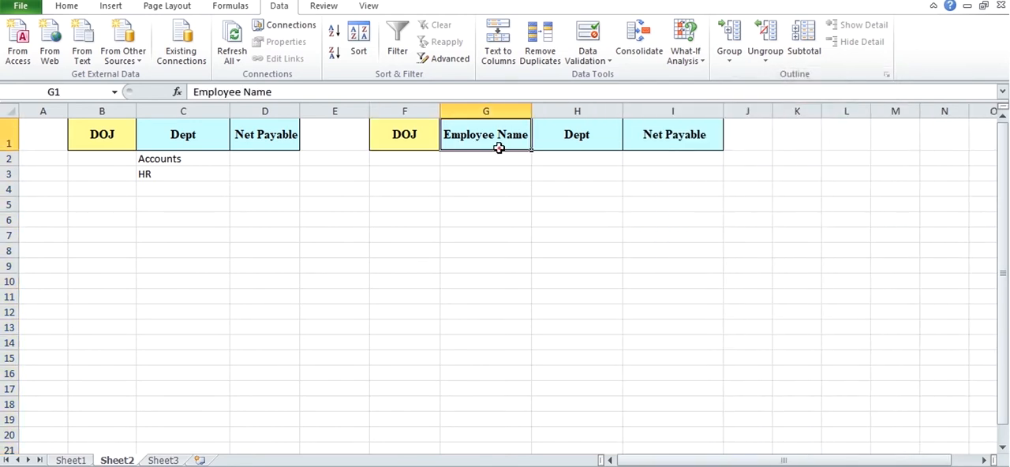
click(590, 145)
click(667, 140)
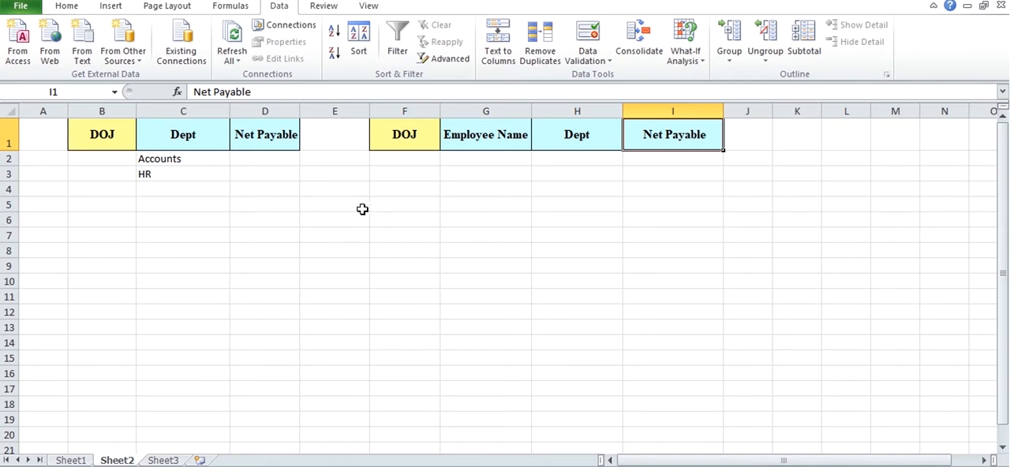
Step: Start an Advanced Filter and set its list range to the whole employee table, Sheet1!$A$1:$N$64
click(450, 58)
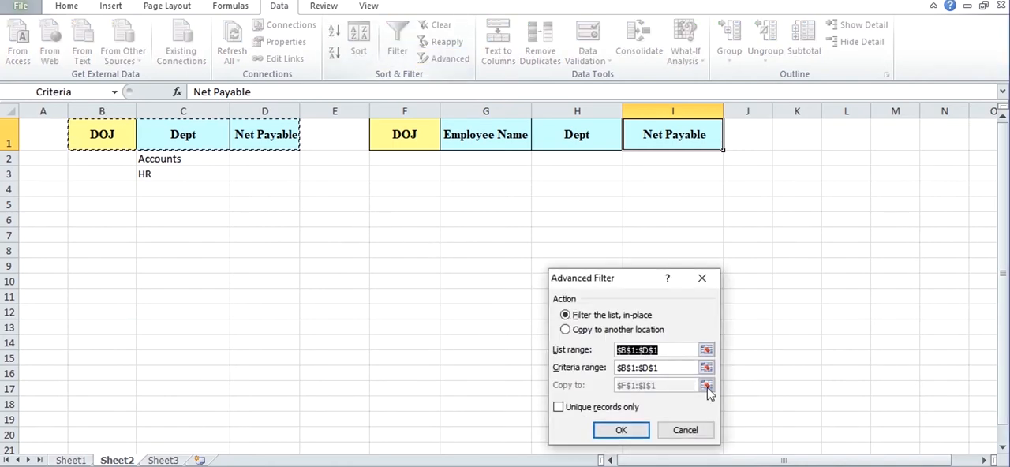
click(705, 352)
click(71, 461)
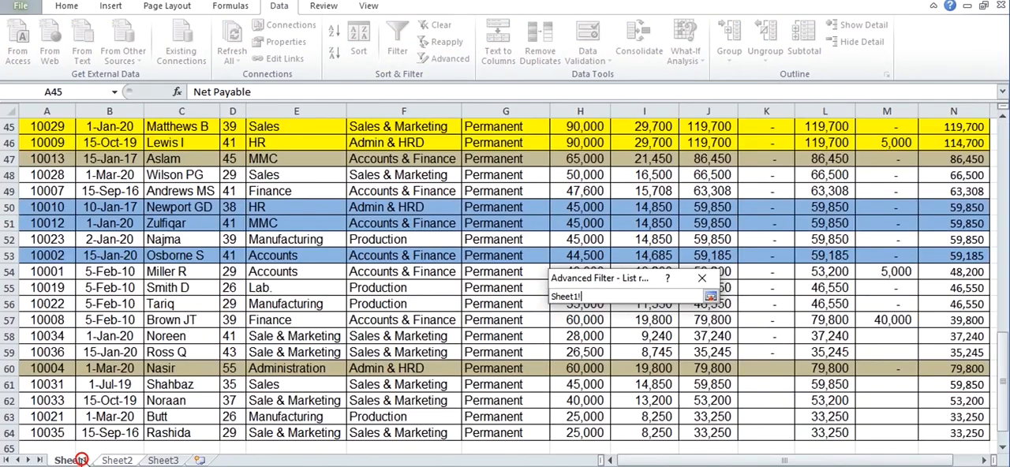
click(146, 303)
key(ctrl+Home)
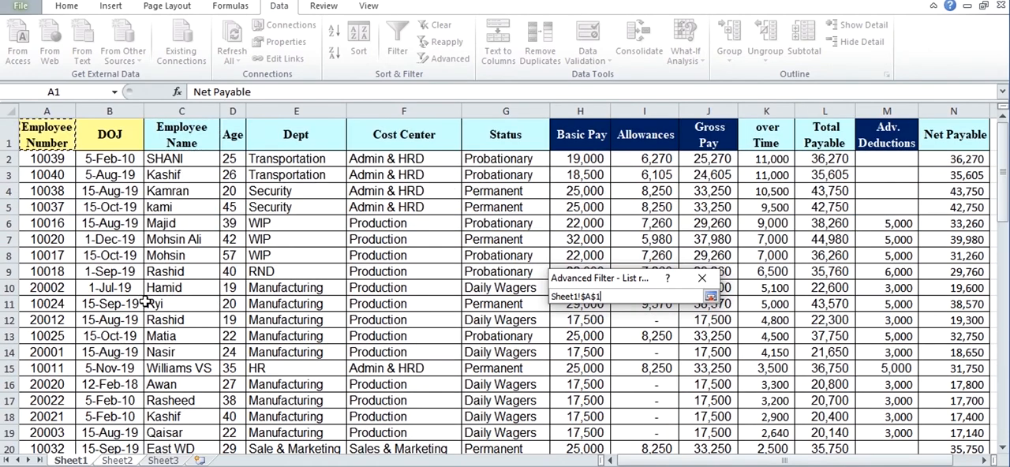
key(ctrl+shift+Right)
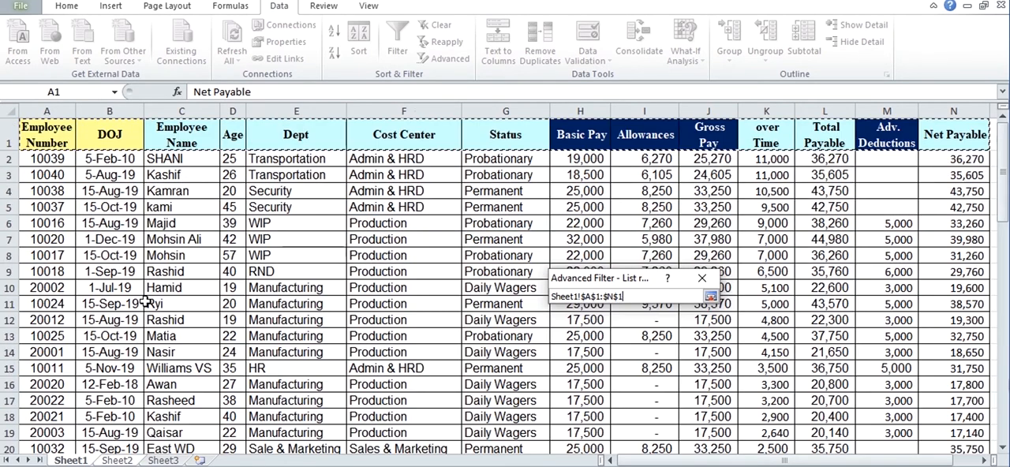
key(ctrl+shift+Down)
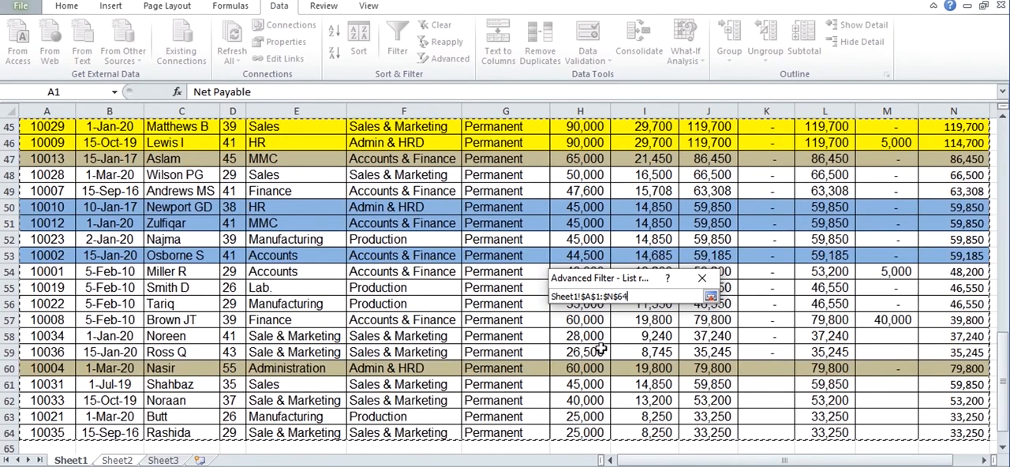
click(710, 298)
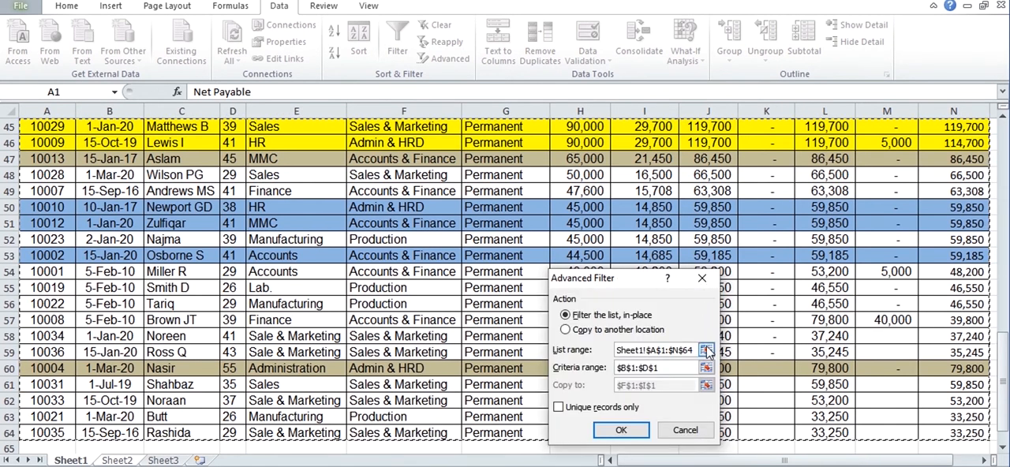
Step: Set the Advanced Filter's criteria range to Sheet2!$B$1:$D$3, covering the headers and both department criteria
click(711, 374)
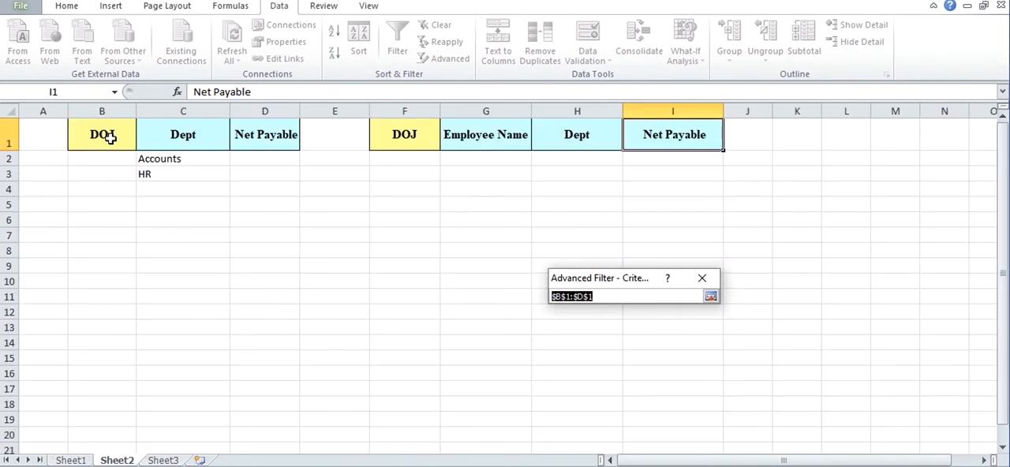
drag(108, 138, 267, 164)
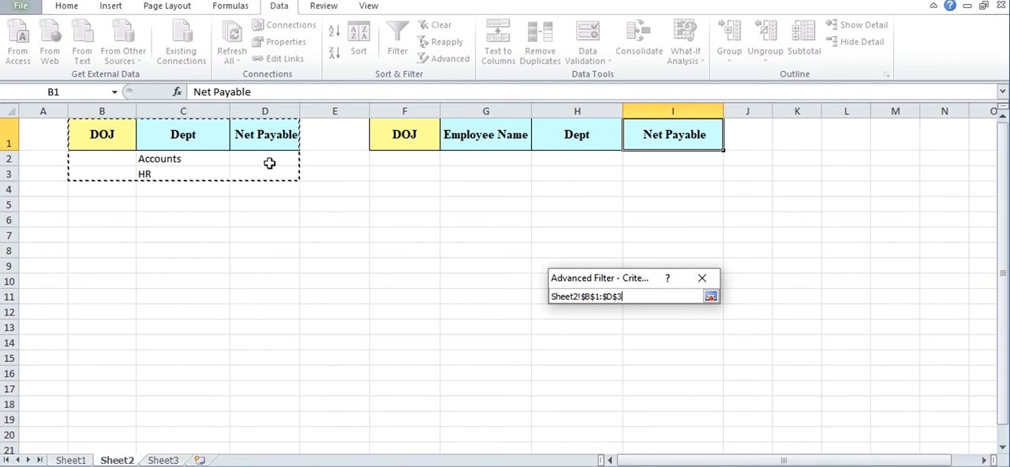
click(711, 297)
Step: Copy the filtered records to another location using the output headers $F$1:$I$1, and run the filter
click(588, 330)
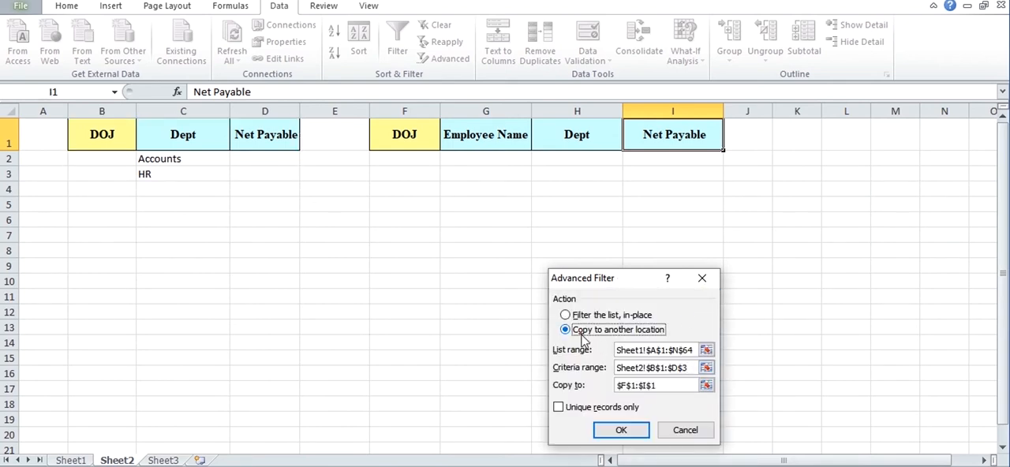
click(706, 385)
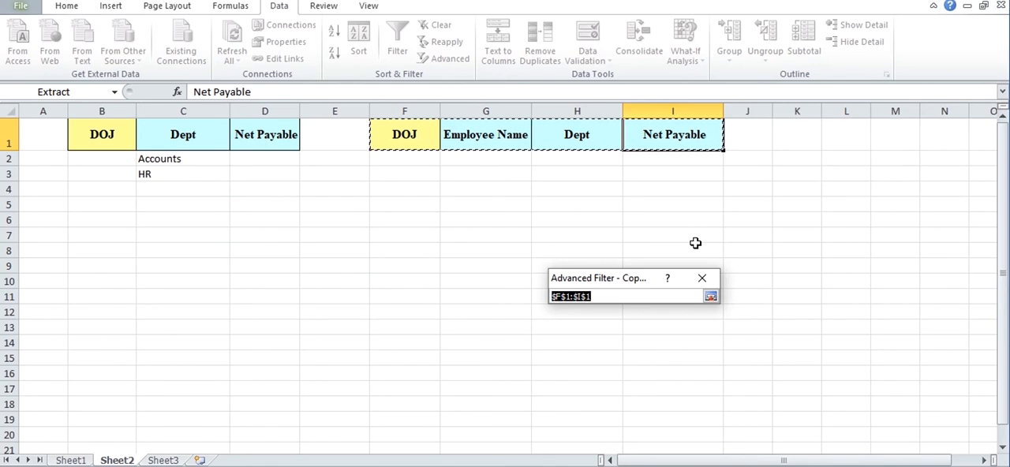
click(711, 296)
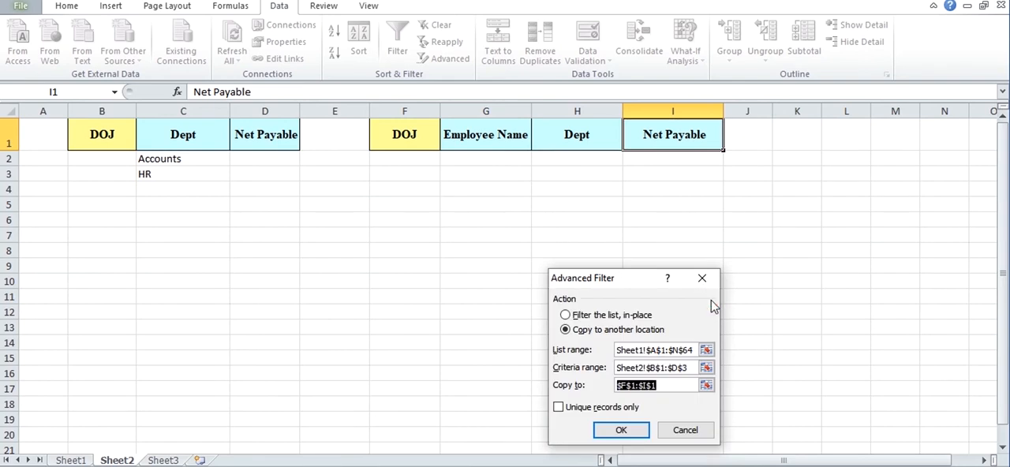
click(627, 429)
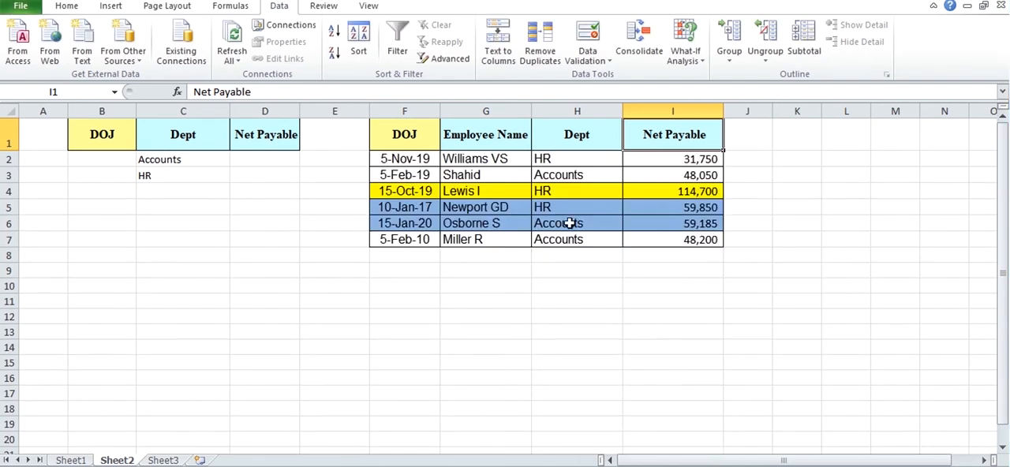
click(558, 160)
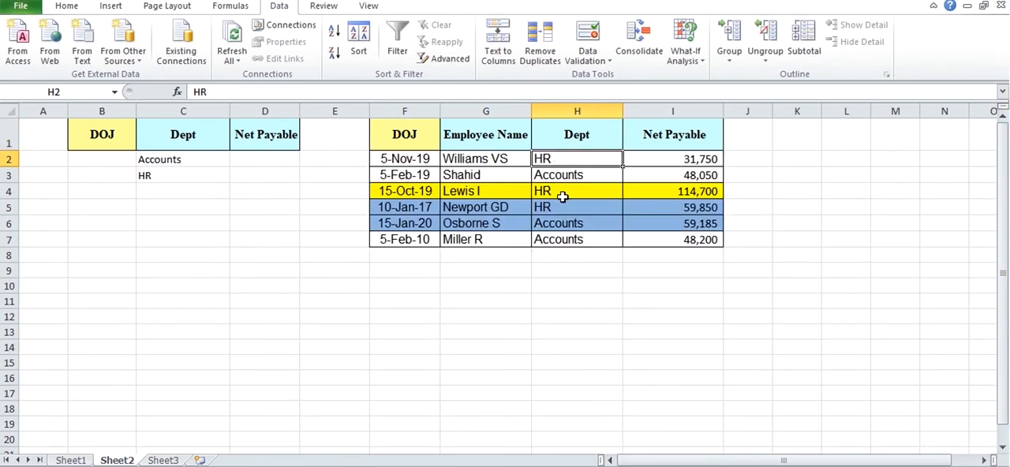
click(563, 197)
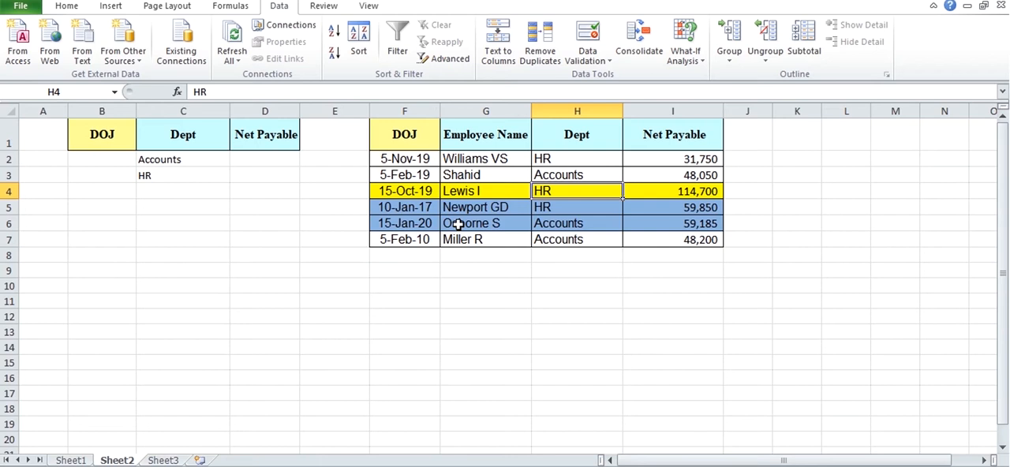
Step: Enter the joining-date criterion >=01/01/2020 in cell B2 under the DOJ header
click(107, 159)
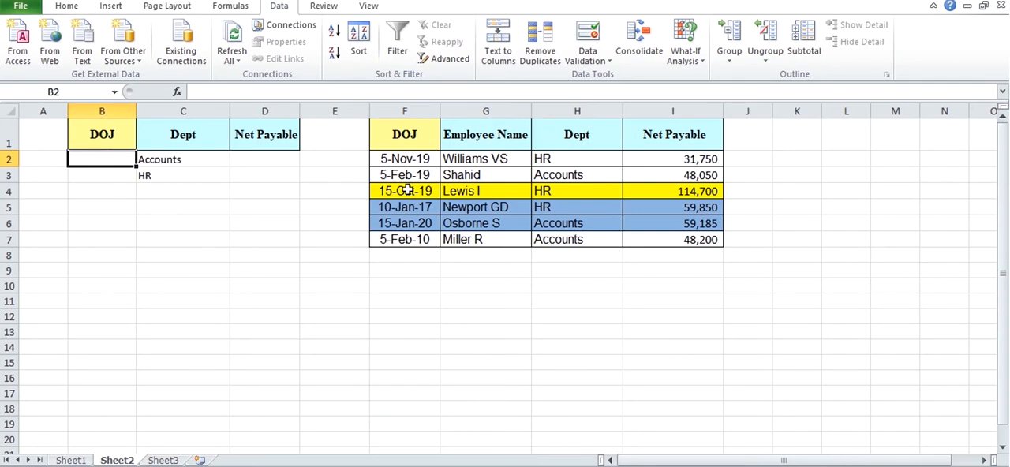
text(=)
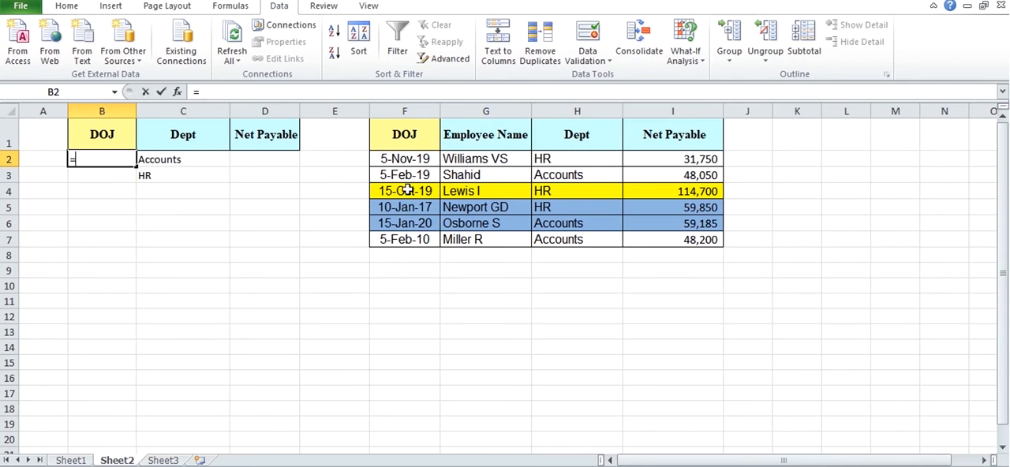
key(BackSpace)
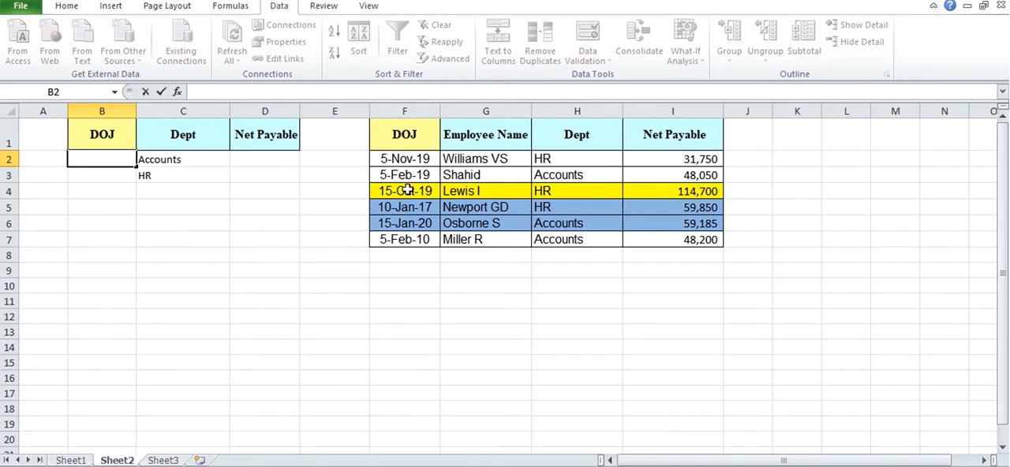
text(1)
key(BackSpace)
text(>=01/01/2020)
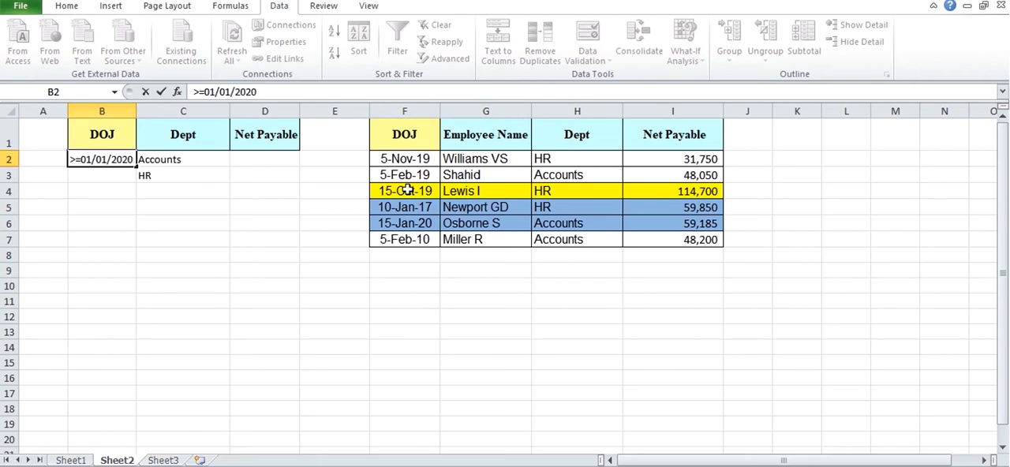
key(Return)
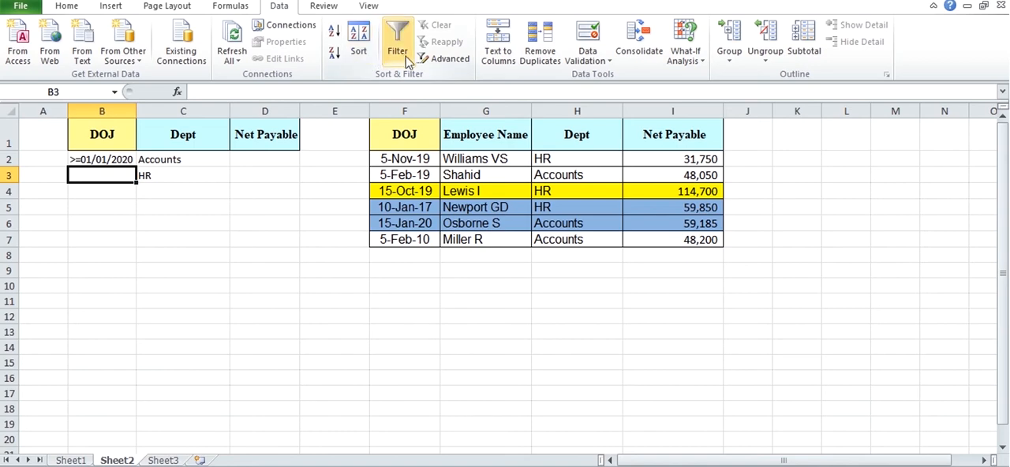
Step: Start an Advanced Filter with the whole employee table, Sheet1!$A$1:$N$64, as its list range
click(440, 60)
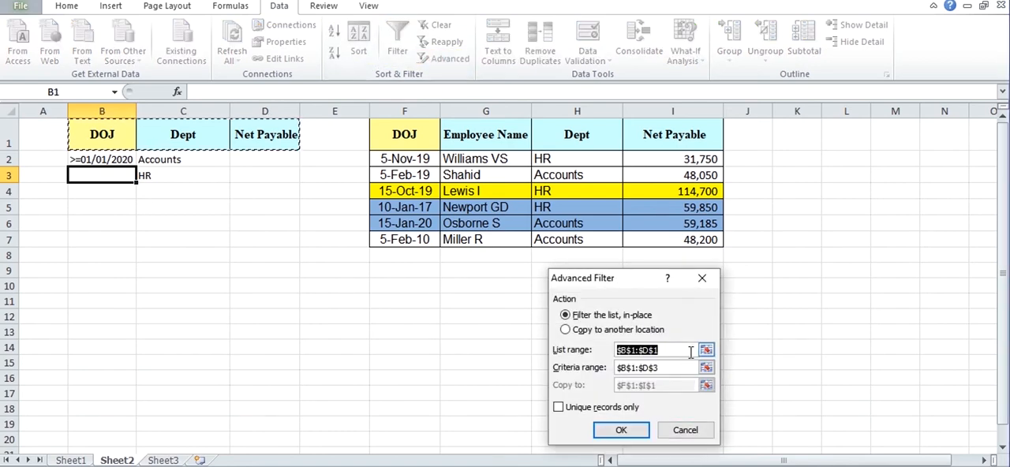
click(706, 350)
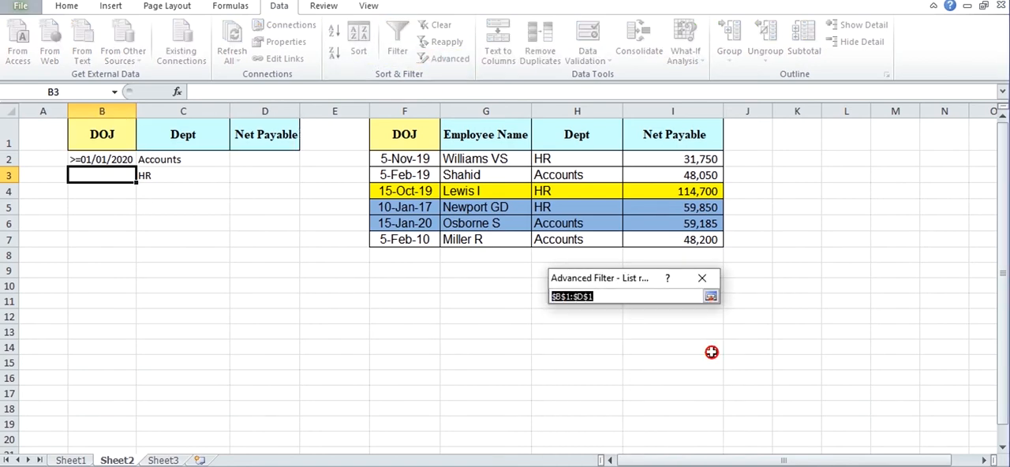
click(70, 460)
click(78, 219)
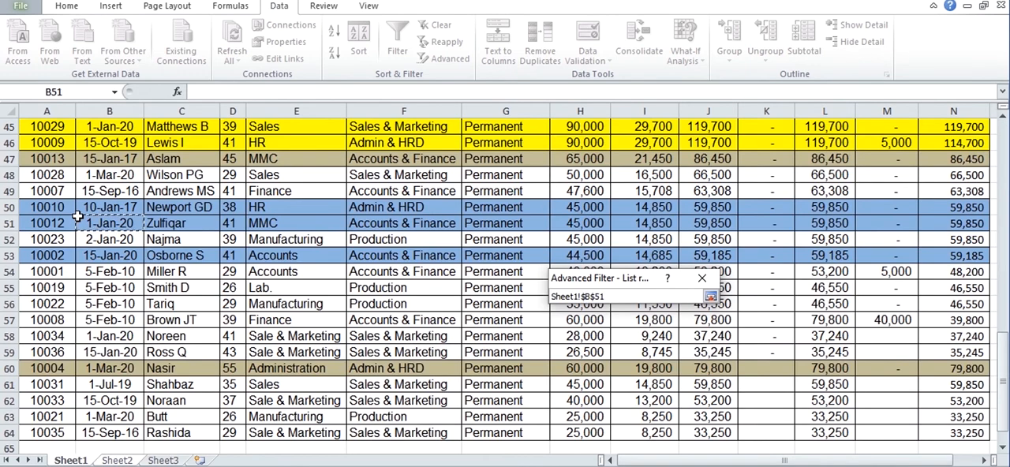
key(ctrl+Up)
key(Left)
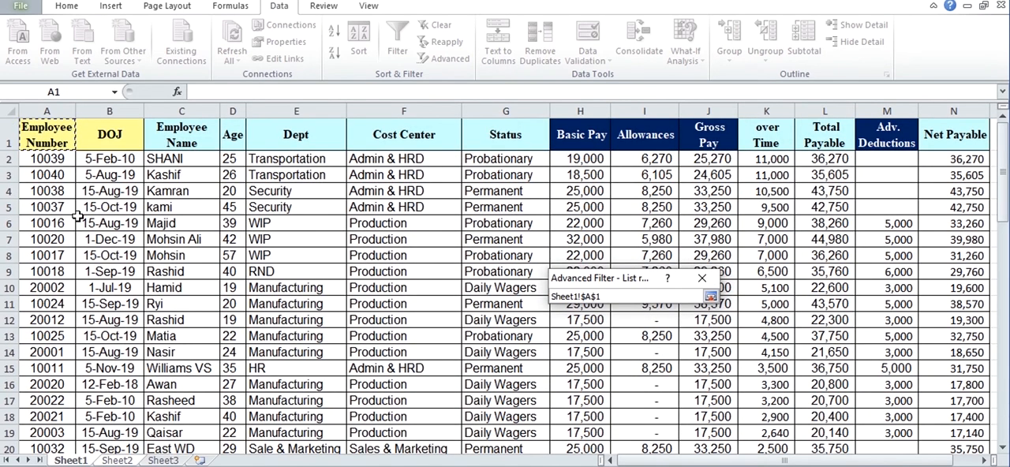
key(ctrl+shift+Right)
key(ctrl+shift+Down)
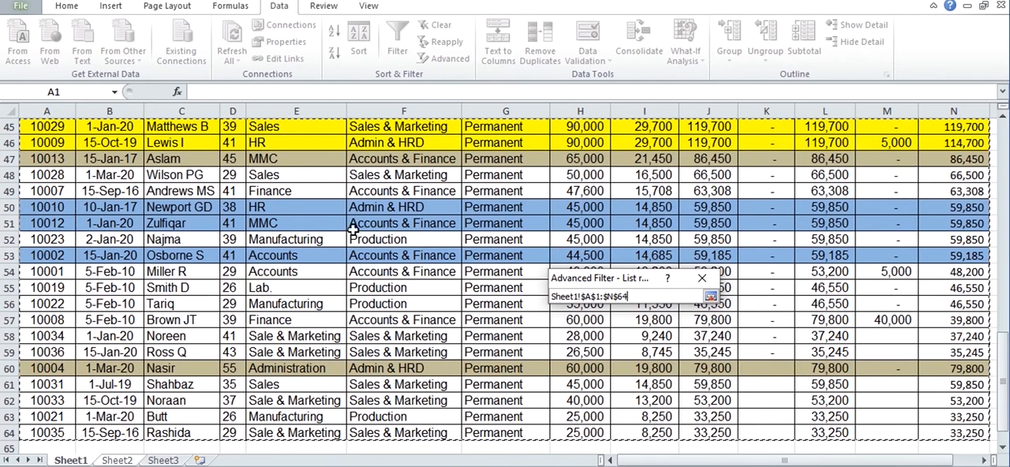
click(711, 296)
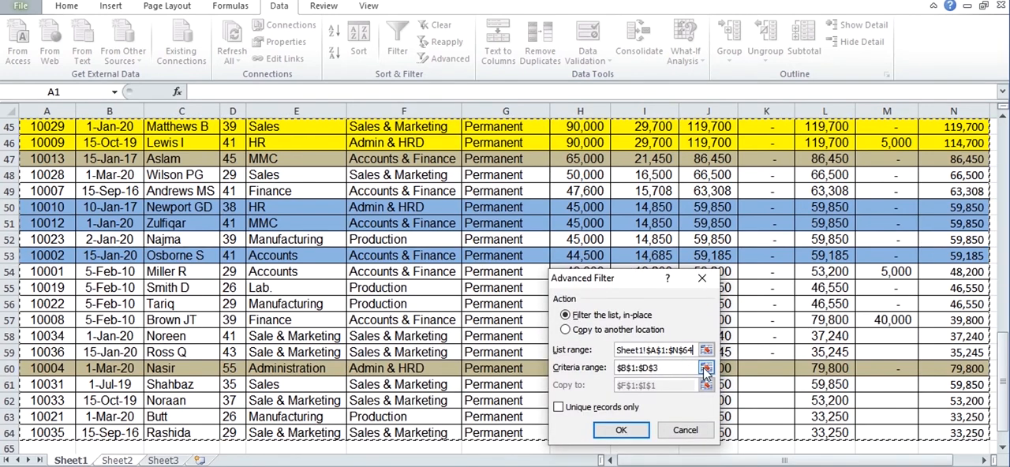
Step: Set the criteria range to B1:D3 on Sheet2, covering the joining-date and department conditions
click(711, 365)
drag(107, 134, 264, 169)
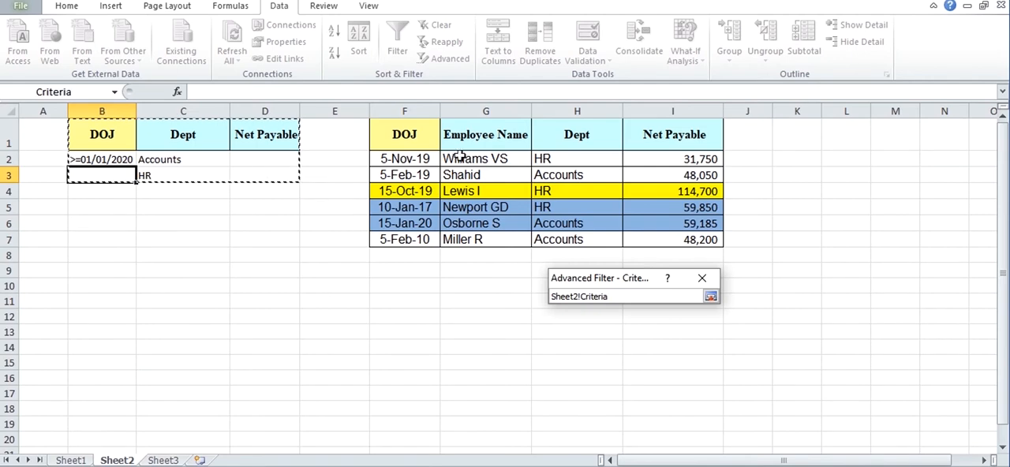
click(711, 296)
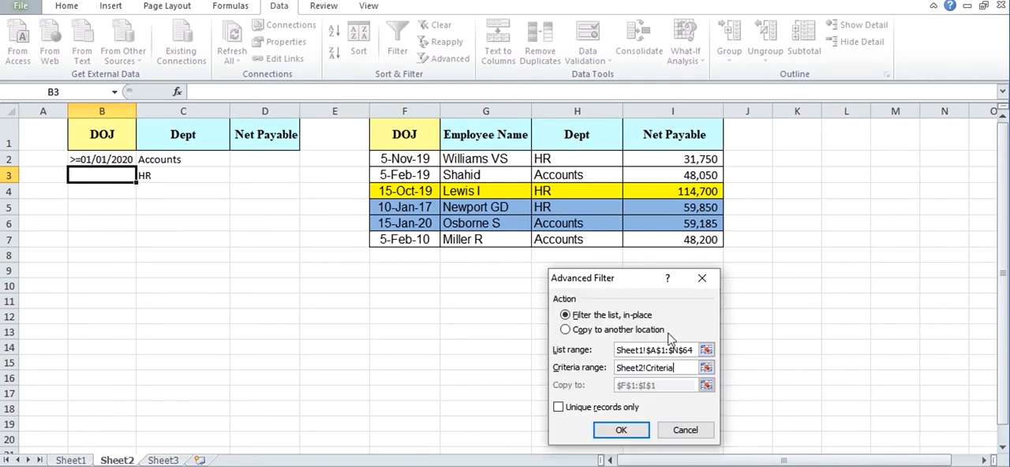
Step: Copy the filtered records to another location under the output headers F1:I1 on Sheet2, and run the filter
click(565, 329)
click(706, 386)
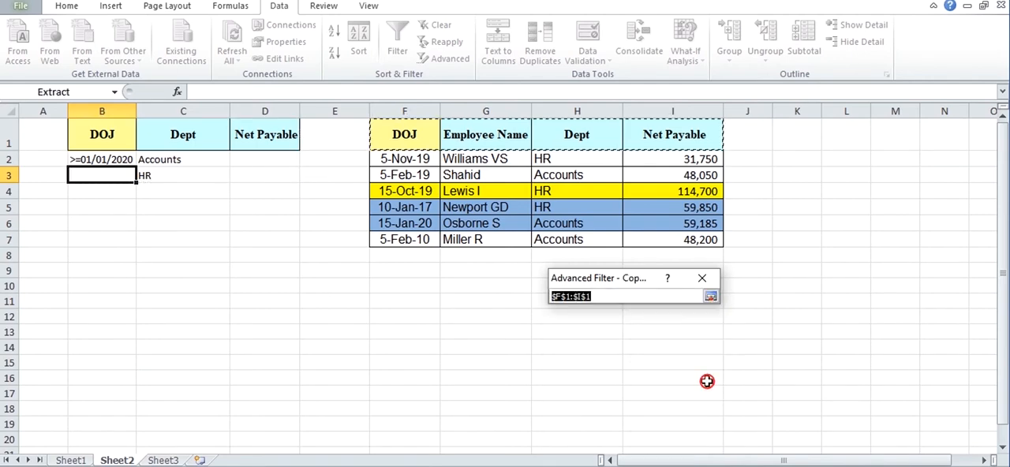
drag(392, 135, 695, 134)
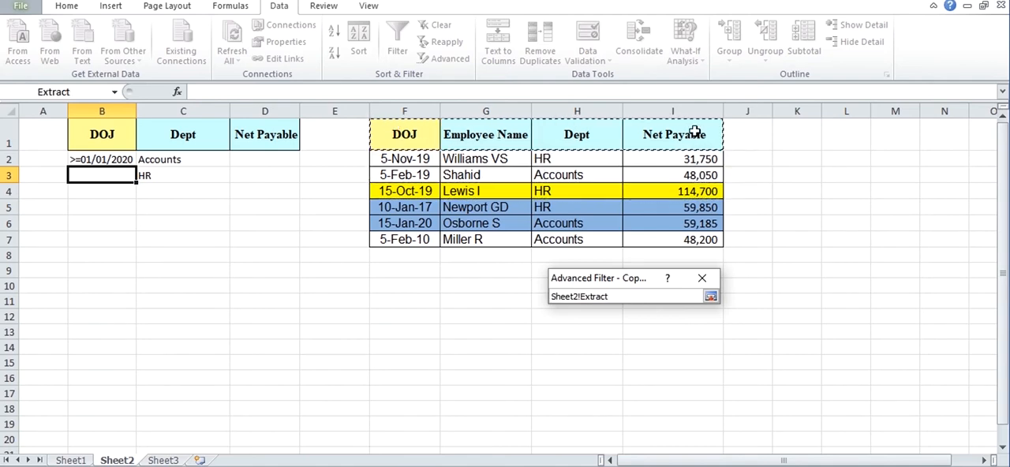
click(711, 296)
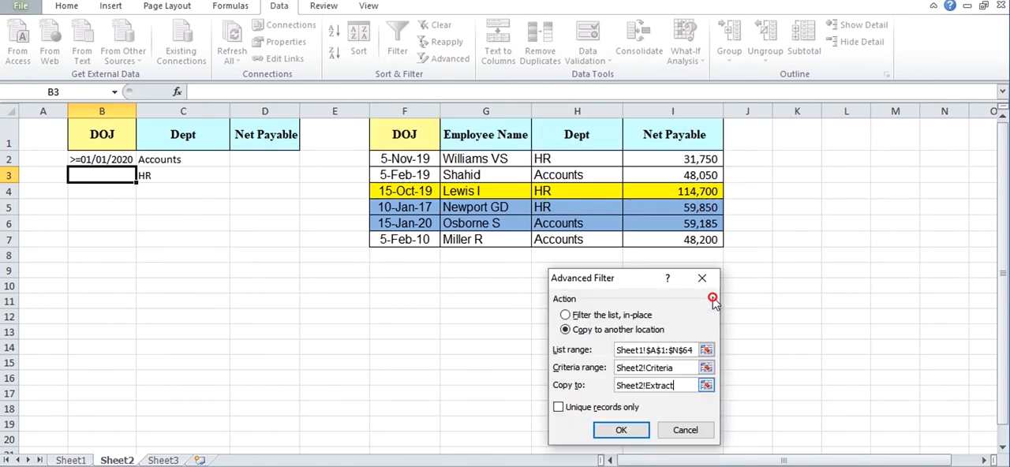
click(623, 432)
Step: Review the departments and joining dates of the extracted records against the criteria
click(564, 331)
click(497, 169)
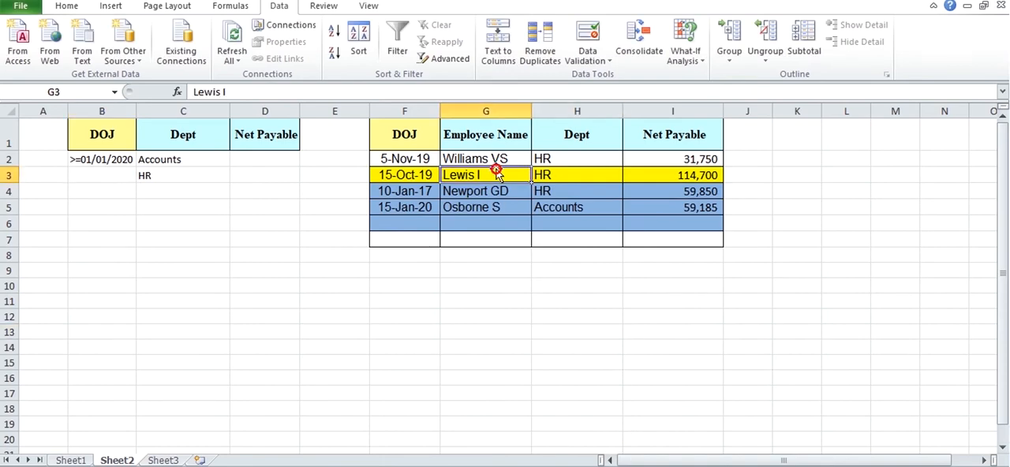
click(537, 157)
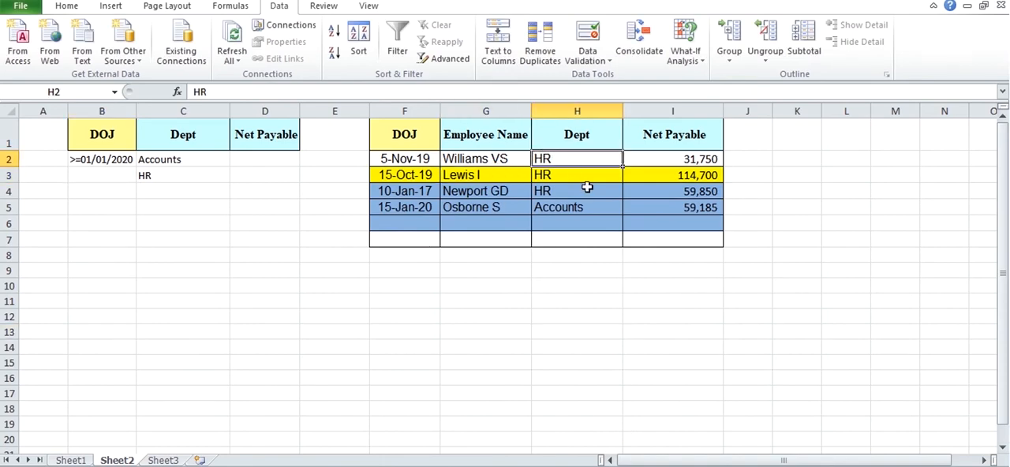
key(Down)
key(Down)
key(Down)
key(Down)
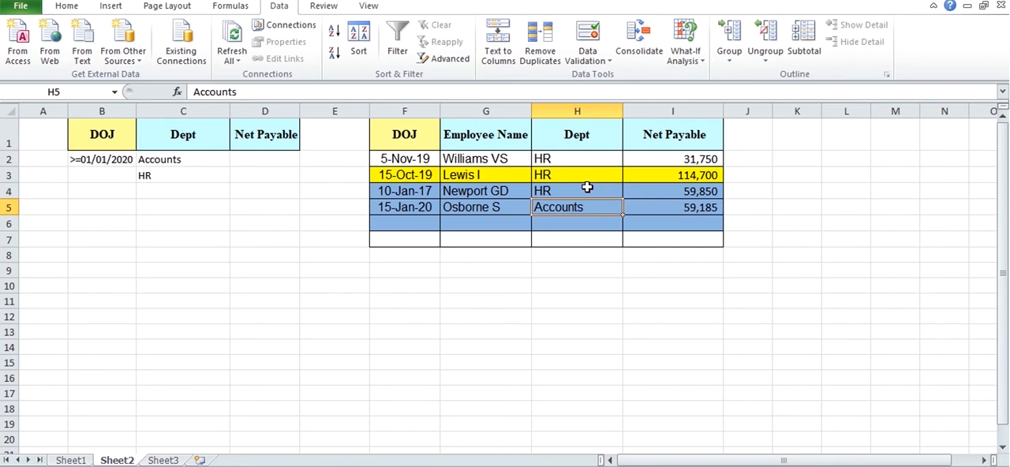
key(Down)
key(Up)
key(Up)
key(Left)
key(Left)
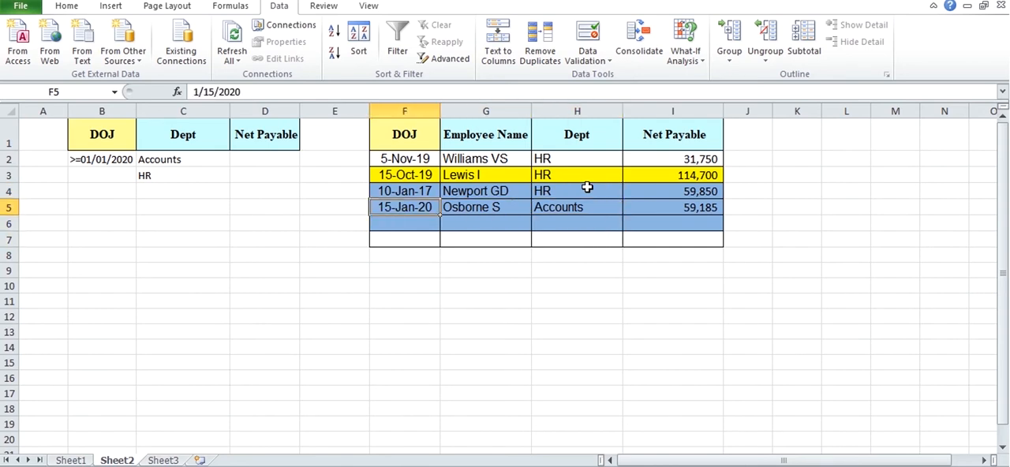
key(Right)
key(Left)
Step: Enter the criterion >60000 in cell D3 under Net Payable, in the HR row
click(247, 179)
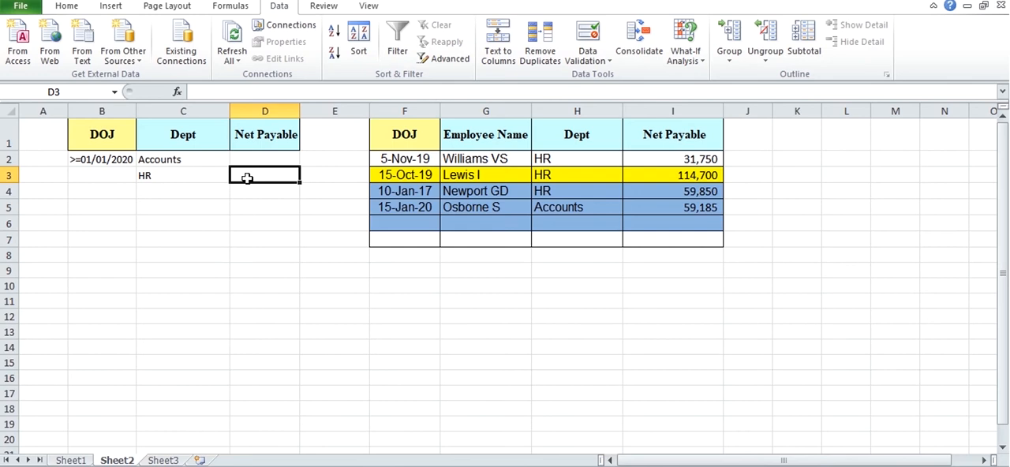
text(>)
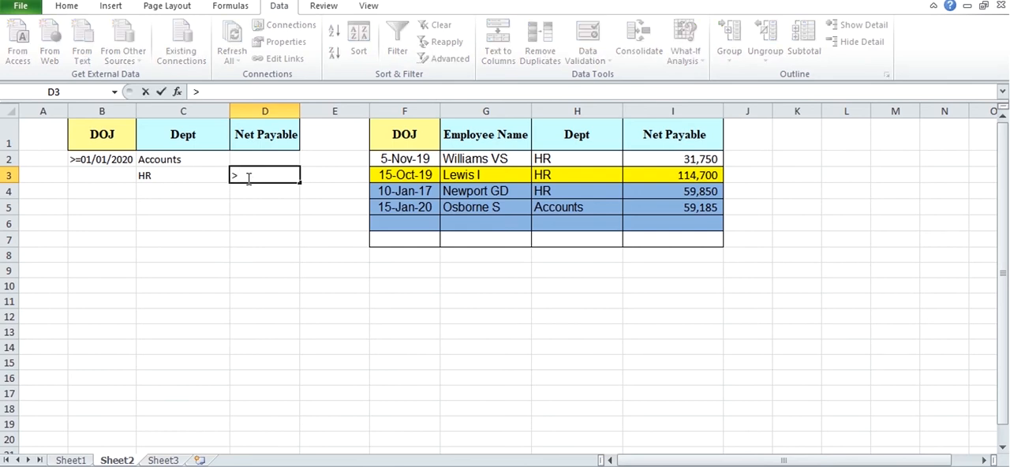
text(60000)
click(270, 235)
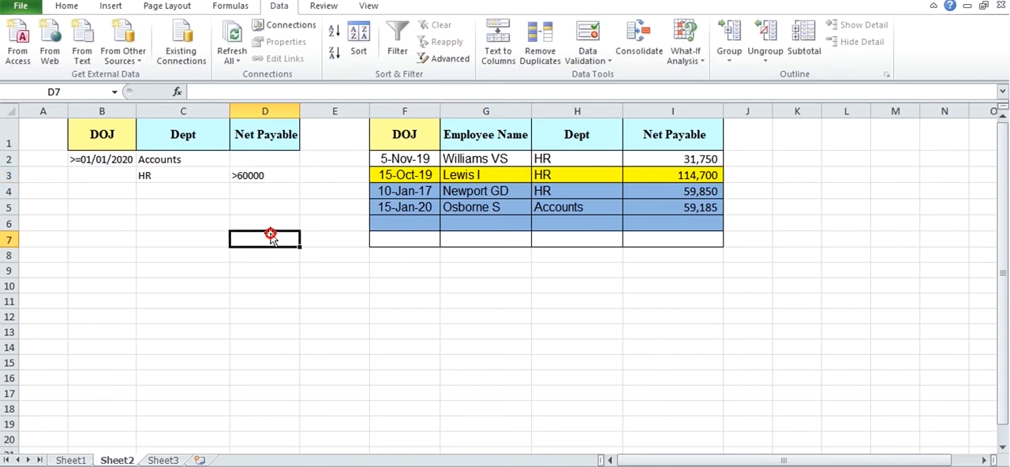
Step: Start another Advanced Filter and select the full employee table, Sheet1!$A$1:$N$64, as the list range
click(448, 60)
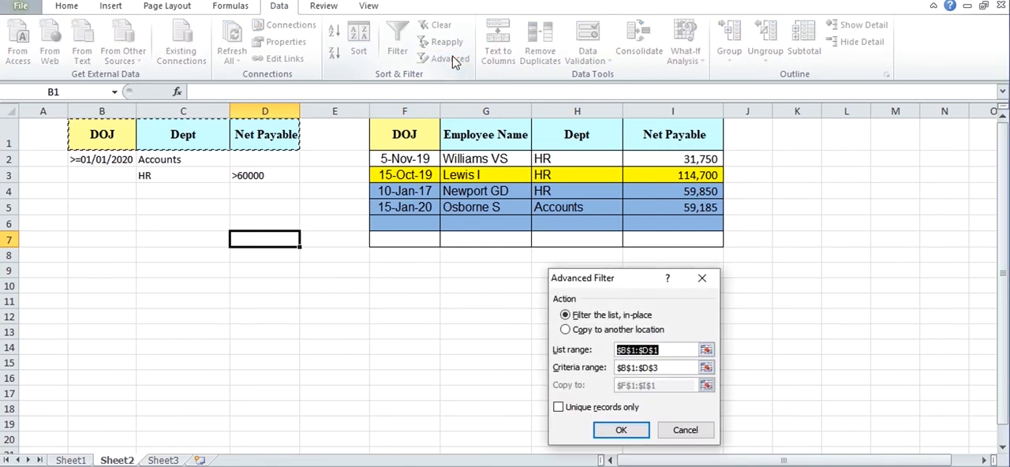
click(707, 350)
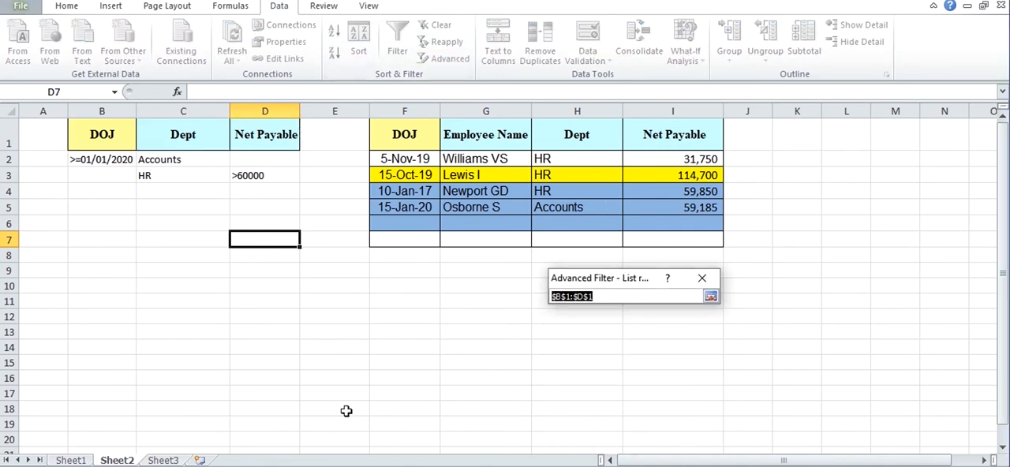
click(71, 460)
click(128, 268)
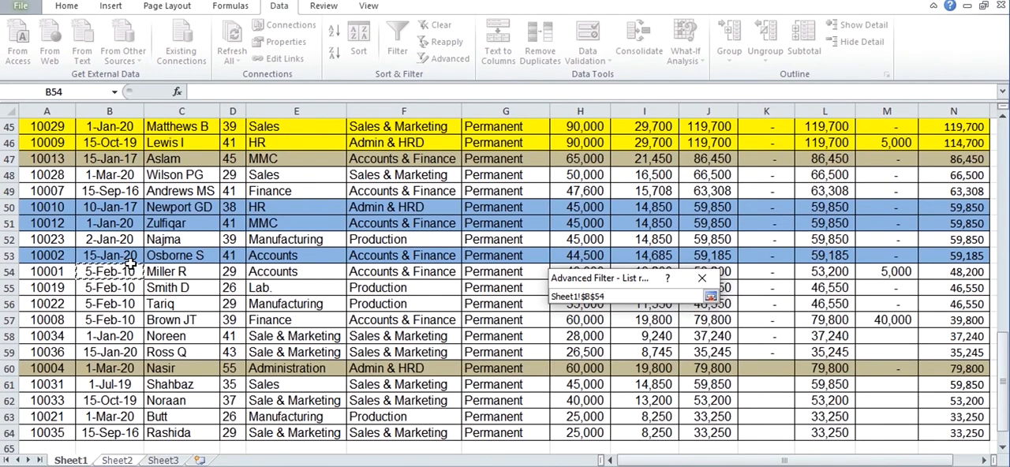
key(ctrl+Home)
key(ctrl+shift+Right)
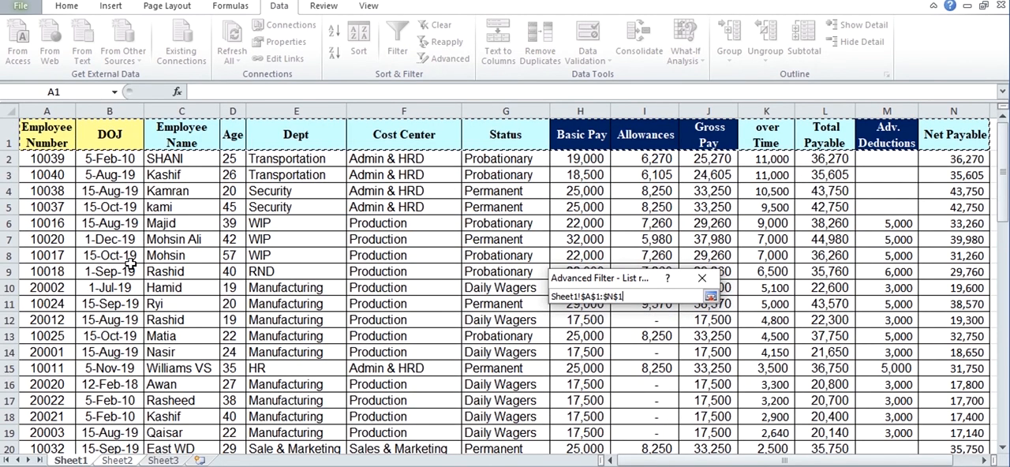
key(ctrl+shift+Down)
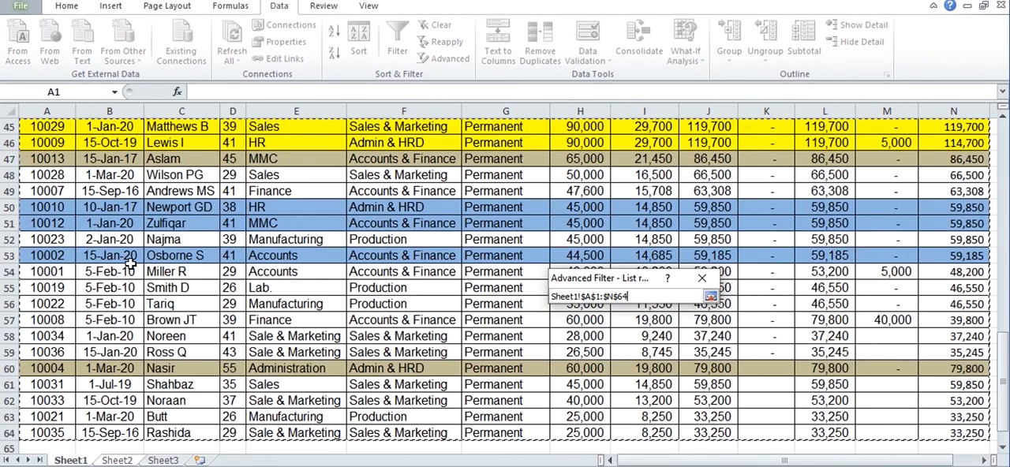
click(711, 296)
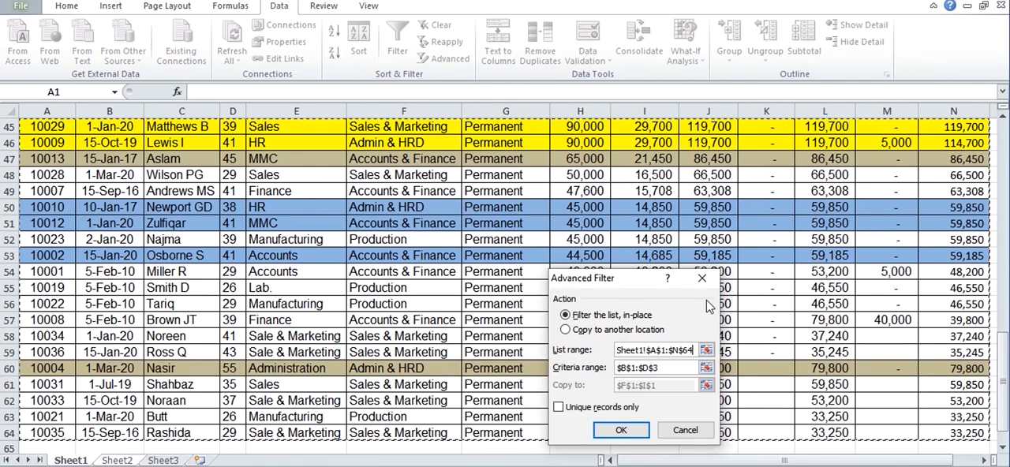
Step: Use Sheet2 B1:D3 as the criteria range and run the filter, copying the results to the headers $F$1:$I$1
click(706, 368)
drag(113, 134, 235, 169)
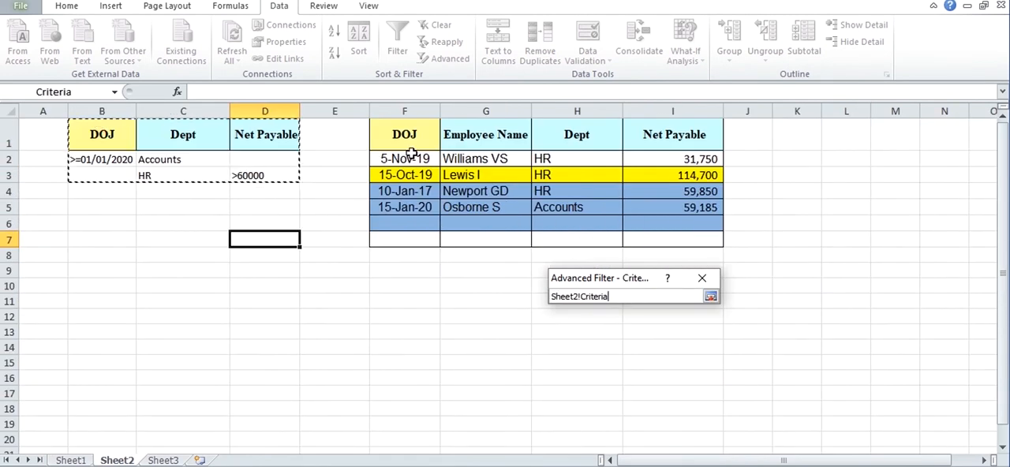
click(710, 296)
click(593, 332)
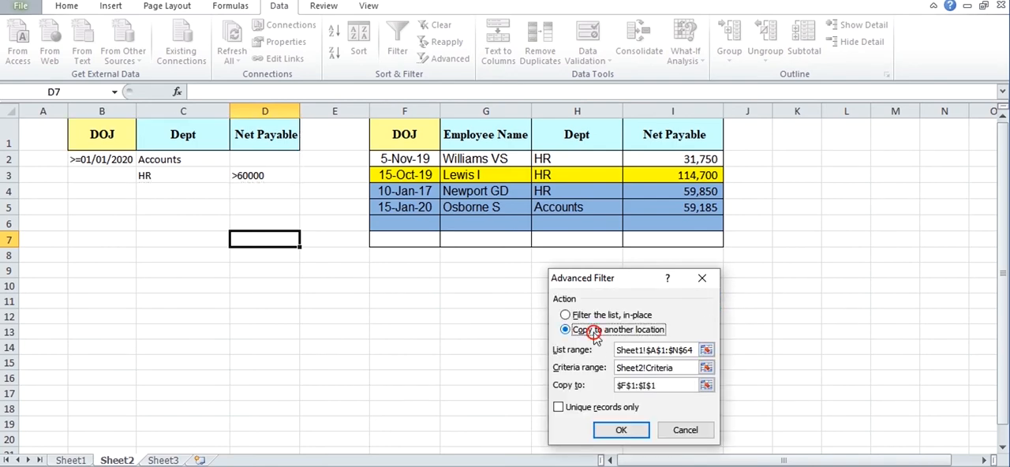
click(621, 431)
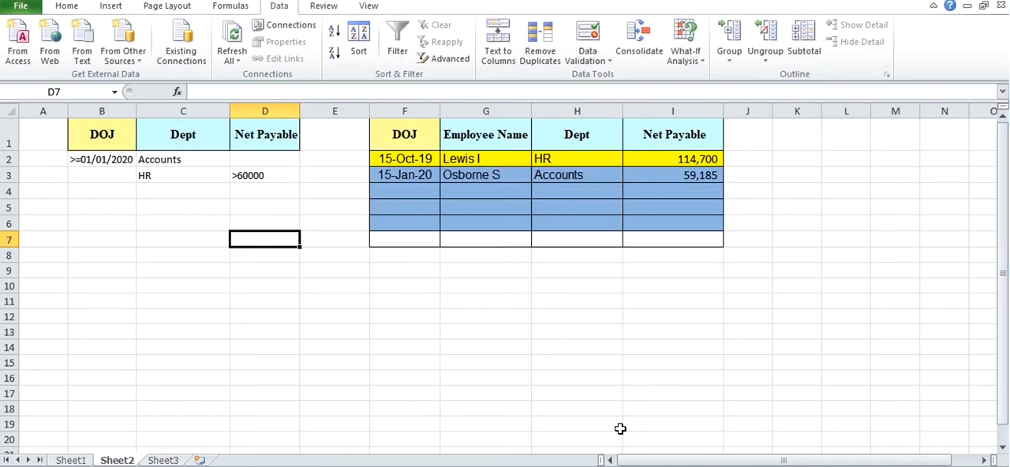
click(539, 303)
click(514, 192)
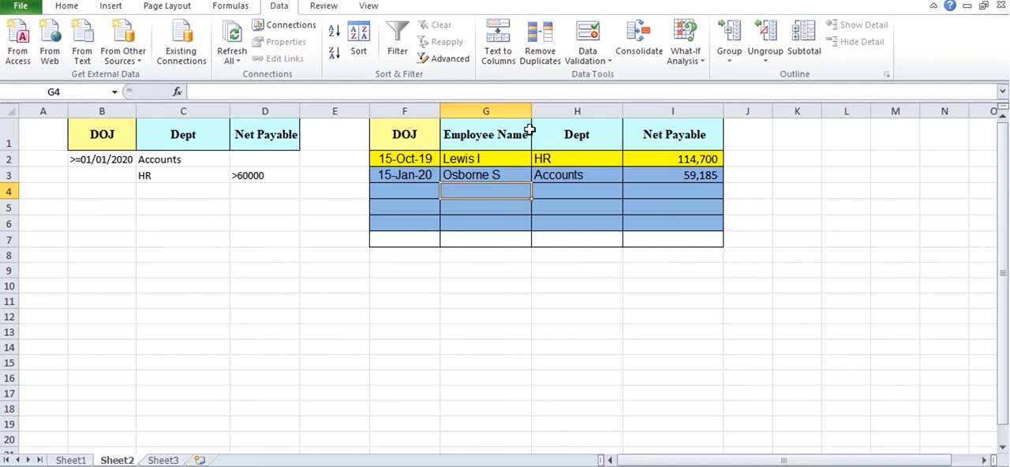
Step: Insert a blank column before the Net Payable column of the criteria range
click(264, 111)
right_click(263, 110)
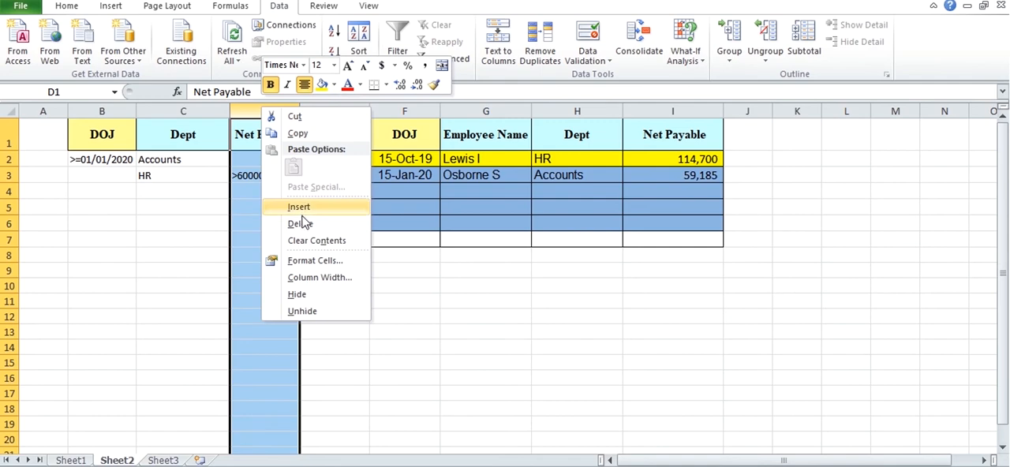
click(307, 210)
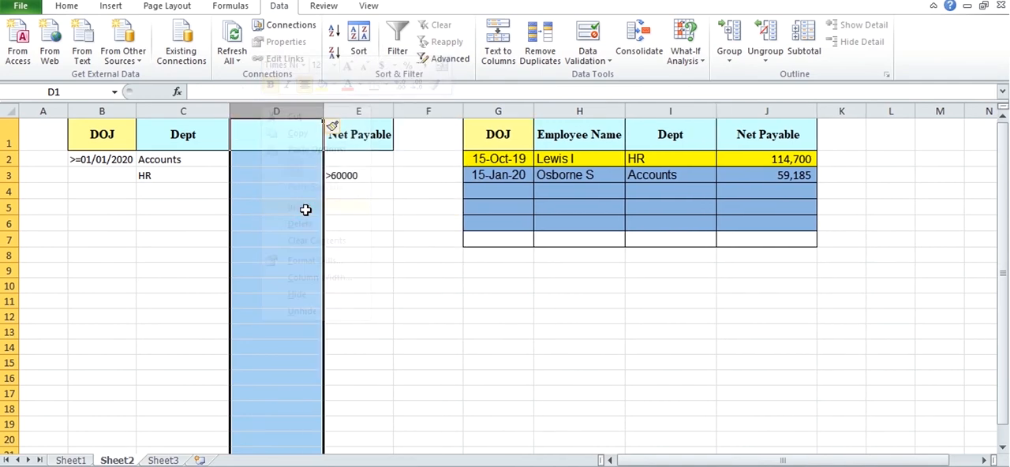
click(292, 171)
Step: Copy the Net Payable header from E1 into D1 so the criteria range has two Net Payable columns
click(357, 136)
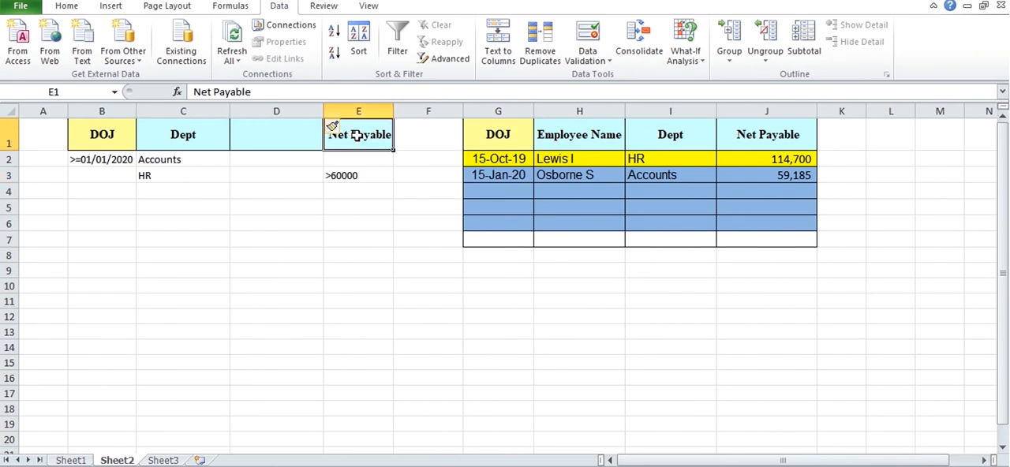
key(ctrl+c)
key(Left)
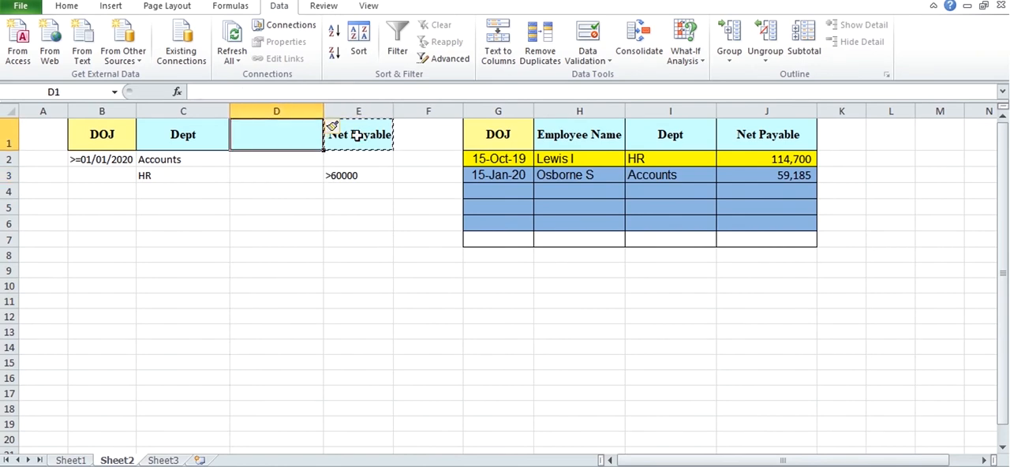
key(ctrl+v)
Step: Clear the second criteria row, cells B3:E3, removing the HR and >60000 conditions
key(Down)
key(Down)
key(Right)
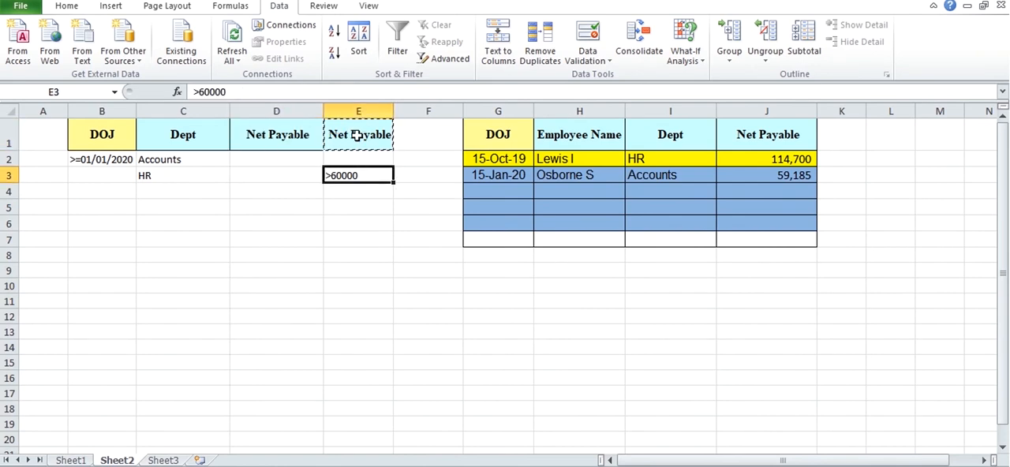
key(Left)
key(Left)
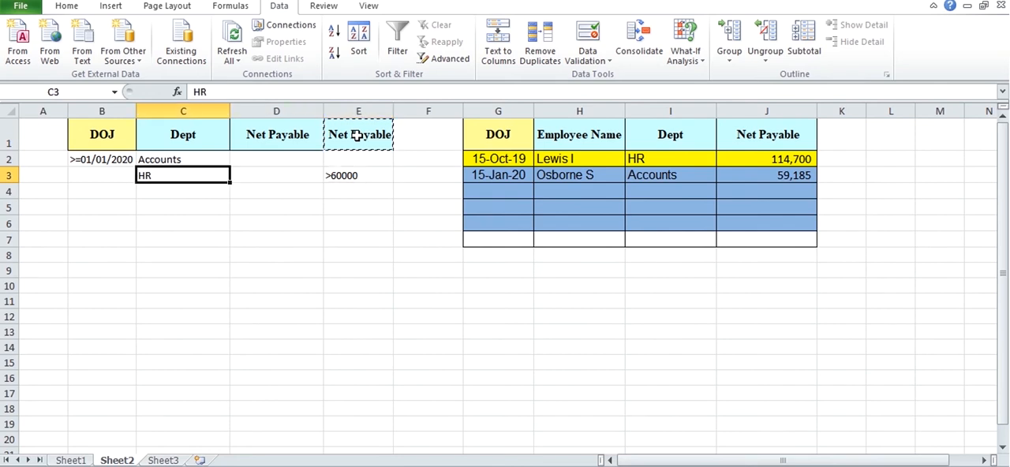
key(Left)
key(shift+Right)
key(shift+Right)
key(shift+Right)
key(Escape)
key(Delete)
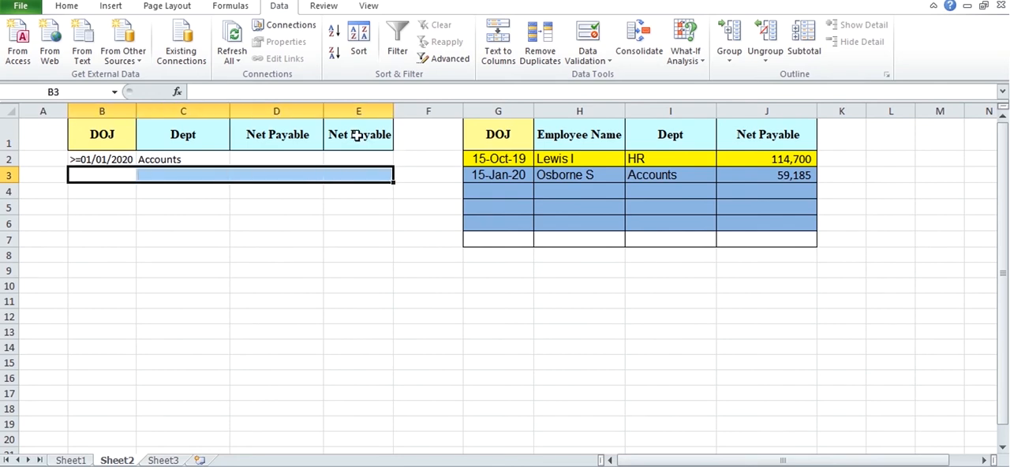
Step: Clear the Accounts condition from the Dept criteria cell C2
key(Up)
key(Right)
key(Delete)
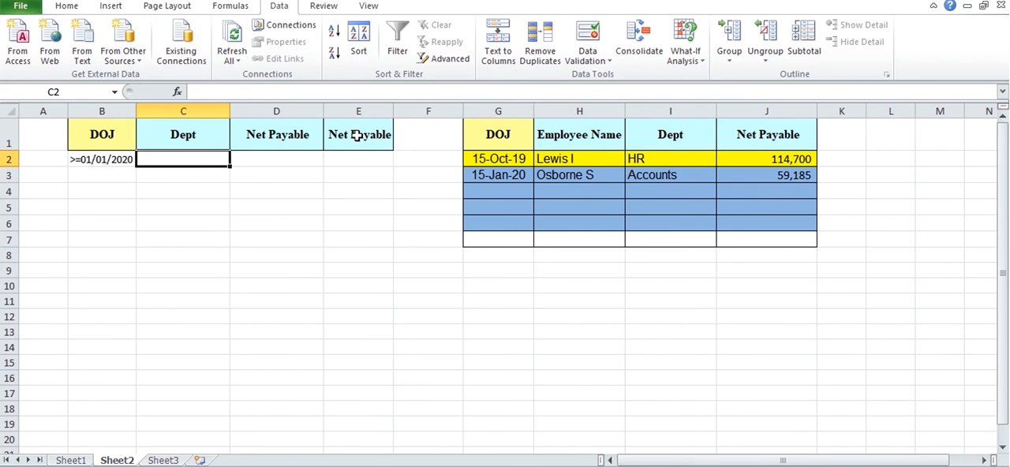
Step: Enter the condition >=30000 under the first Net Payable criteria header, in cell D2
key(Left)
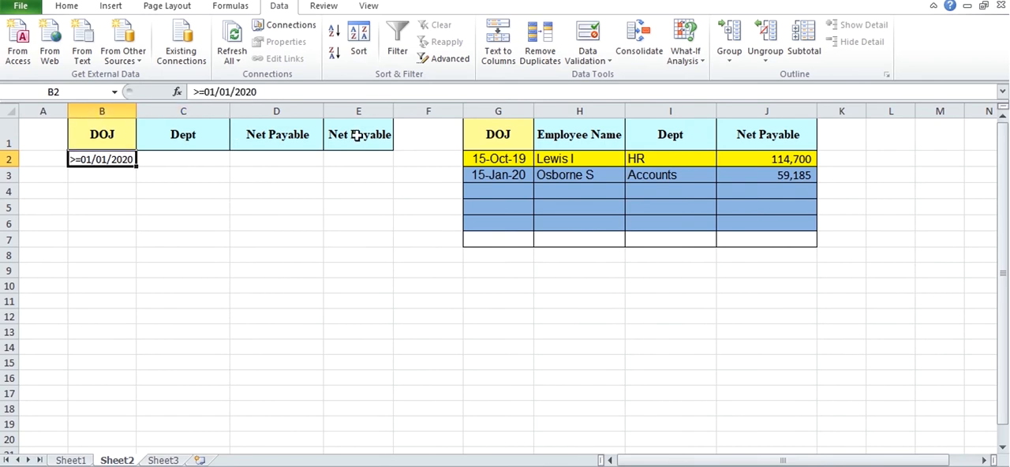
key(Right)
key(Right)
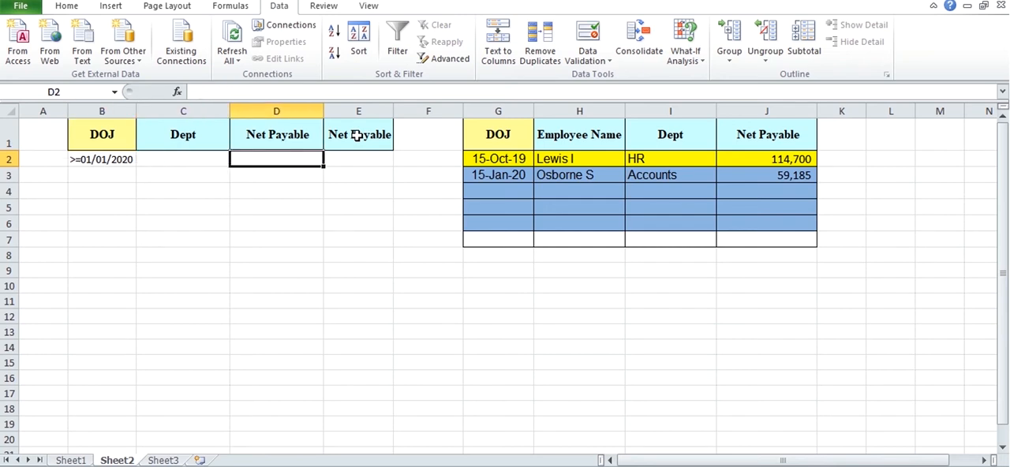
text(>)
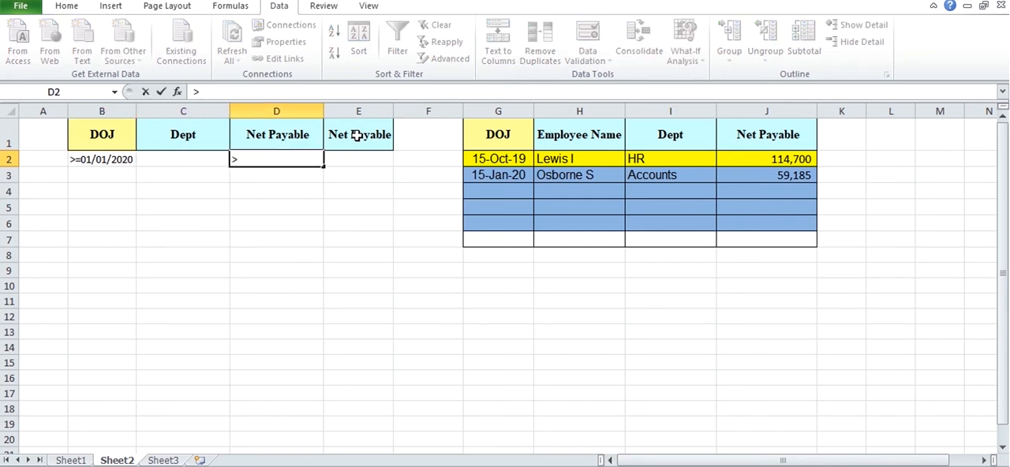
text(=30000)
Step: Enter the condition <=50000 under the second Net Payable criteria header, in cell E2
click(366, 156)
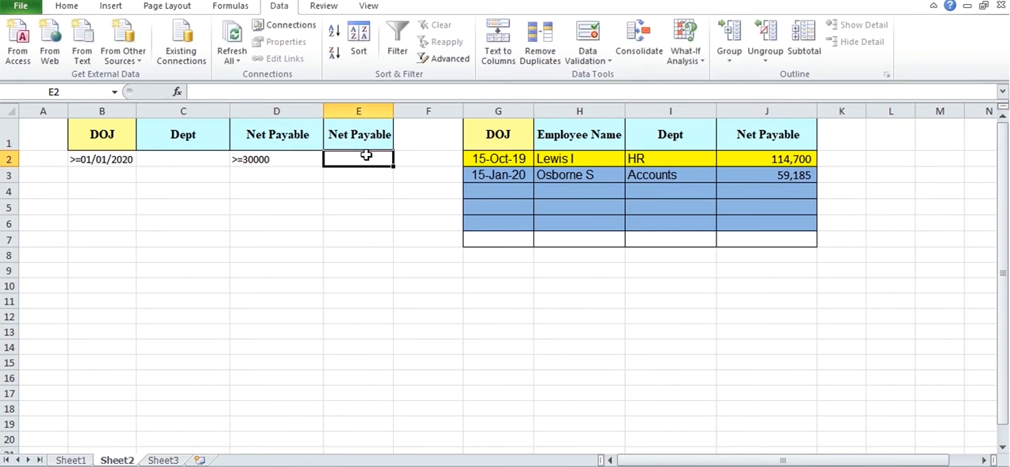
text(<=)
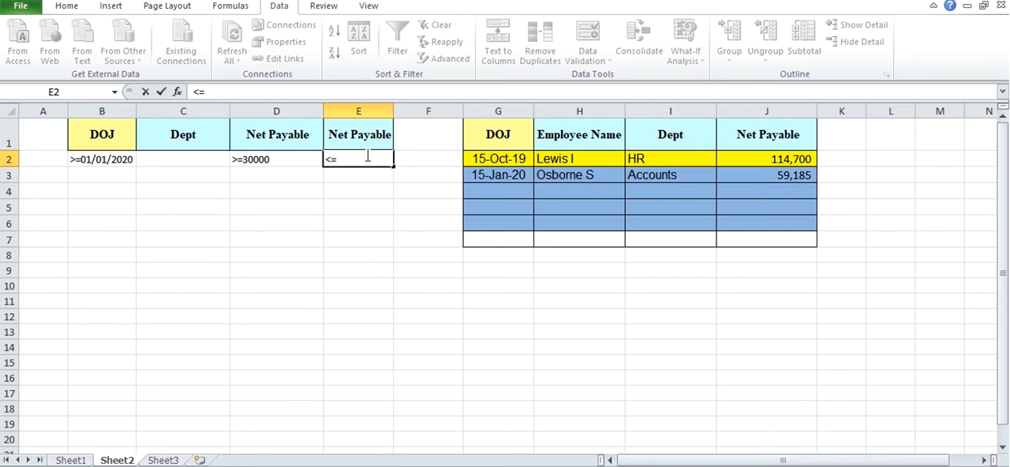
text(50000)
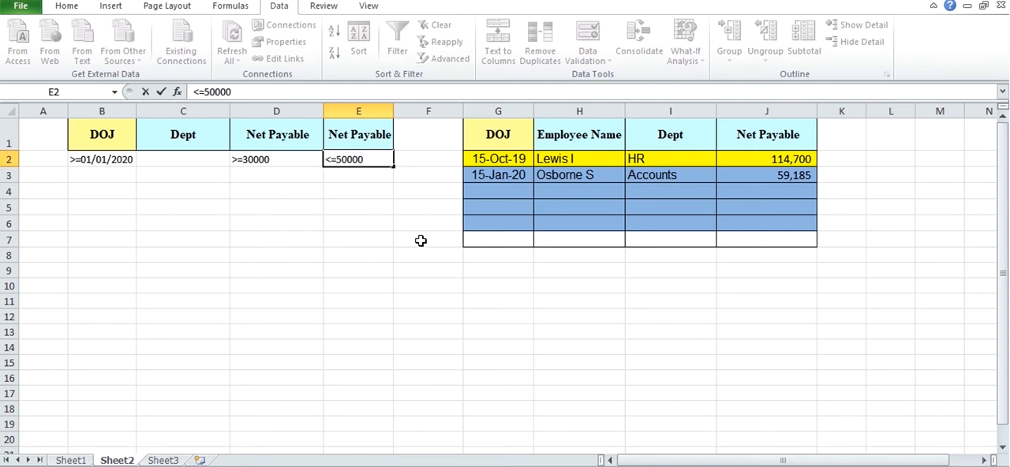
click(387, 224)
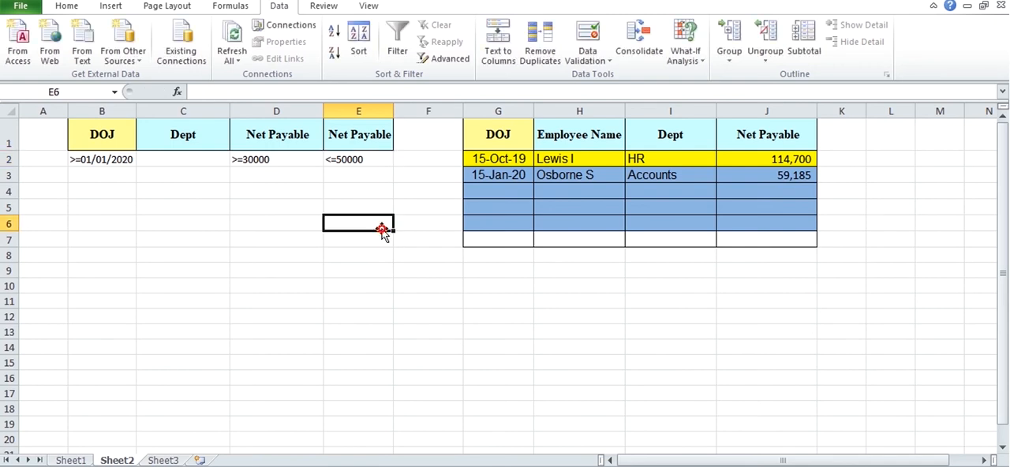
Step: Start an Advanced Filter and set its list range to the employee table Sheet1!$A$1:$N$64
click(402, 49)
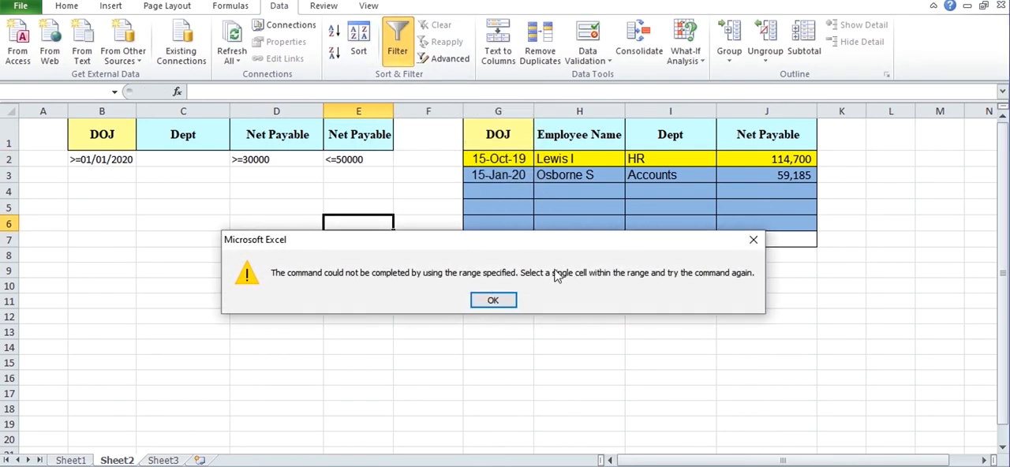
click(754, 239)
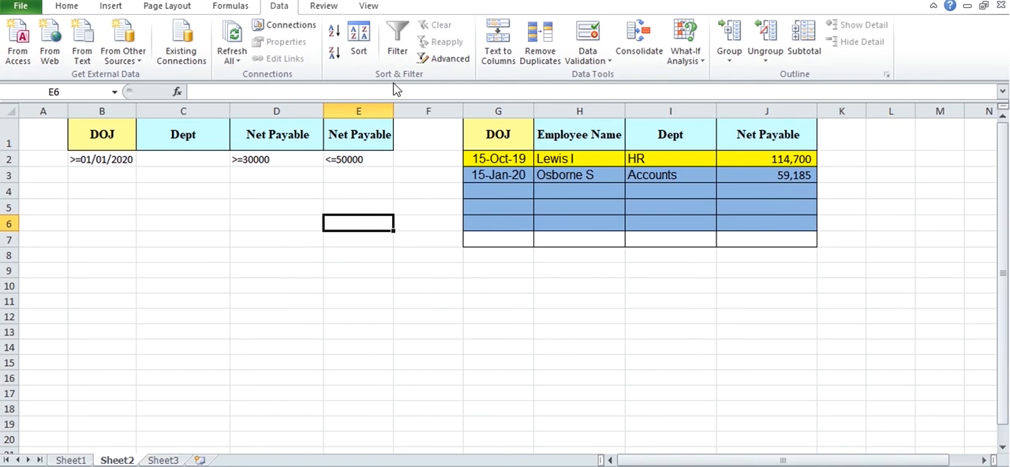
click(445, 59)
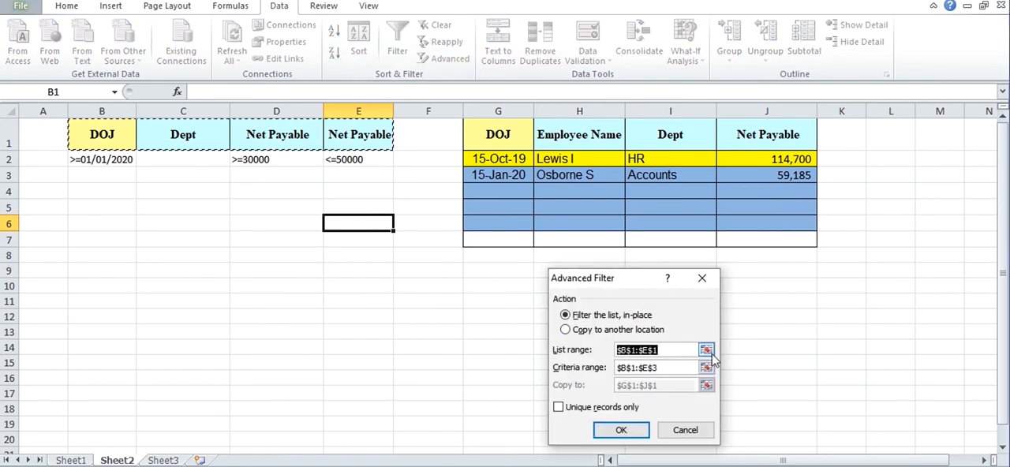
click(706, 350)
click(69, 460)
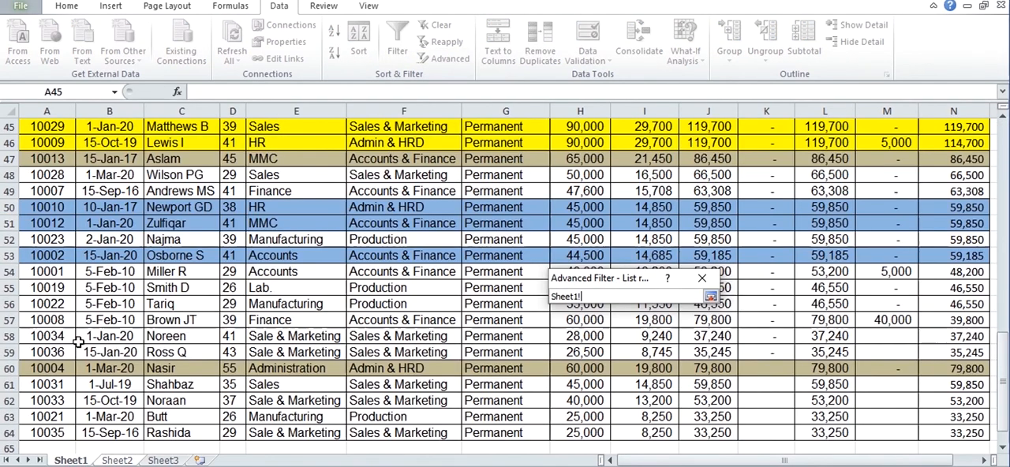
click(82, 336)
key(ctrl+Up)
key(Left)
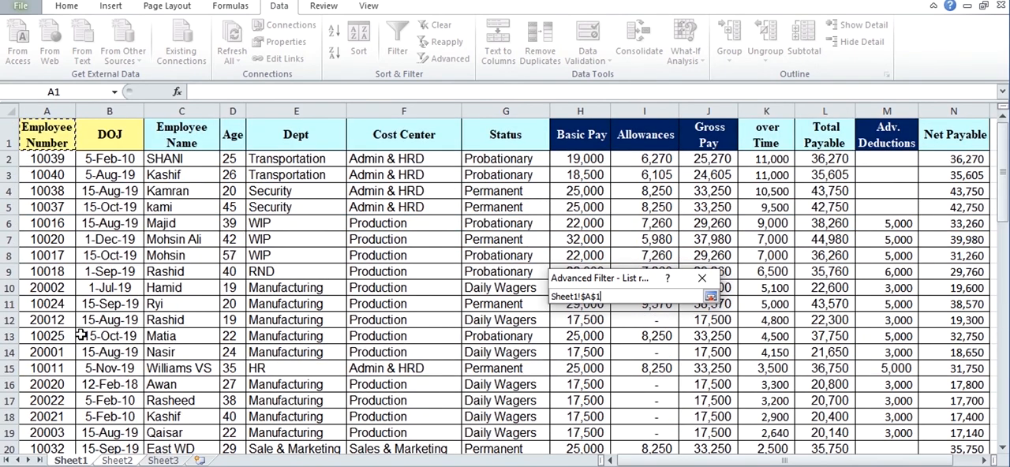
key(shift+Right)
key(shift+Right)
key(shift+Right)
key(shift+Right)
key(shift+Right)
key(shift+Right)
key(shift+Right)
key(shift+Right)
key(shift+Right)
key(shift+Right)
key(shift+Right)
key(shift+Right)
key(shift+Right)
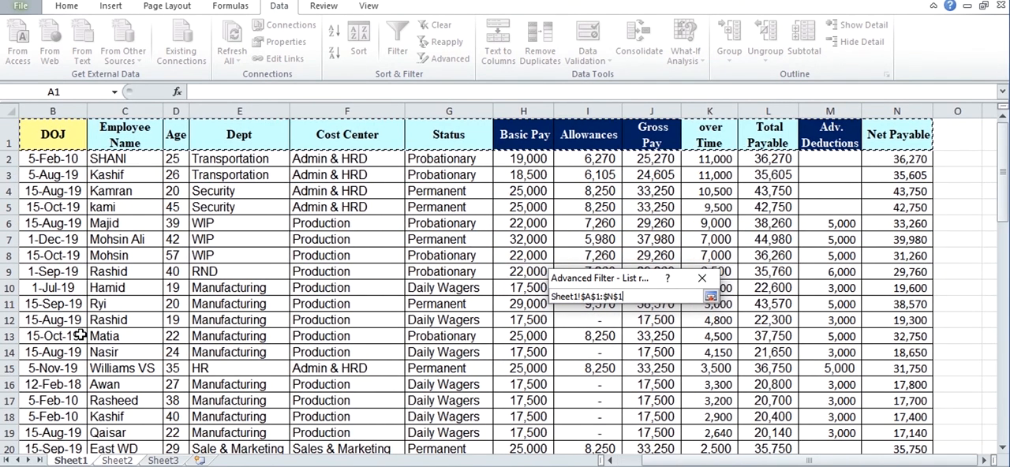
key(ctrl+shift+Down)
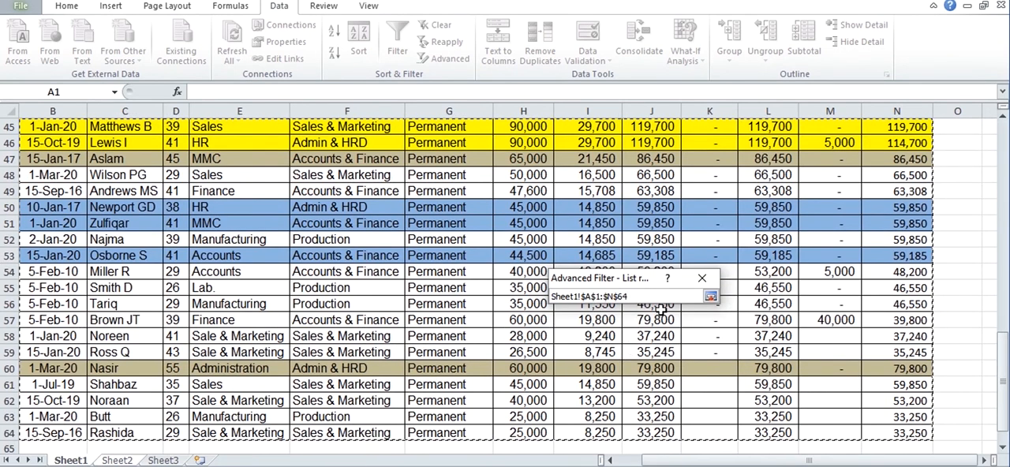
click(710, 296)
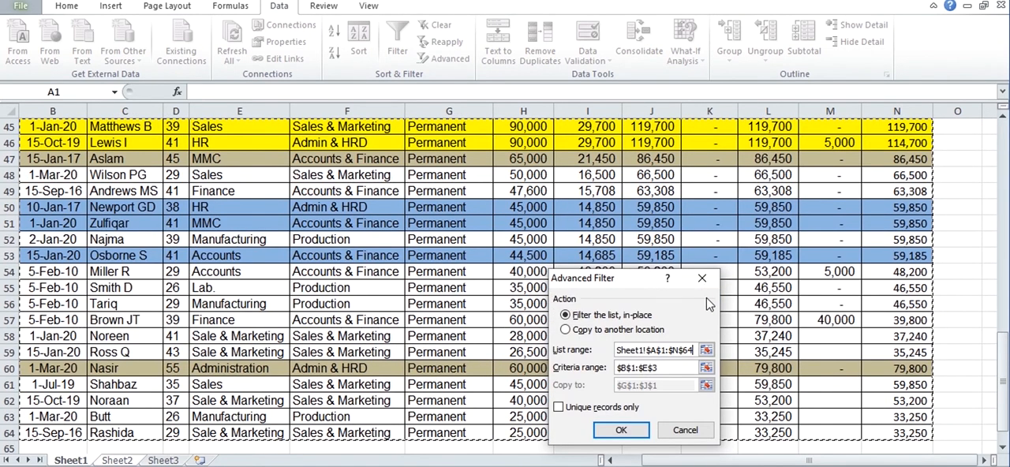
Step: Set the Advanced Filter's criteria range to Sheet2!$B$1:$E$2
click(707, 368)
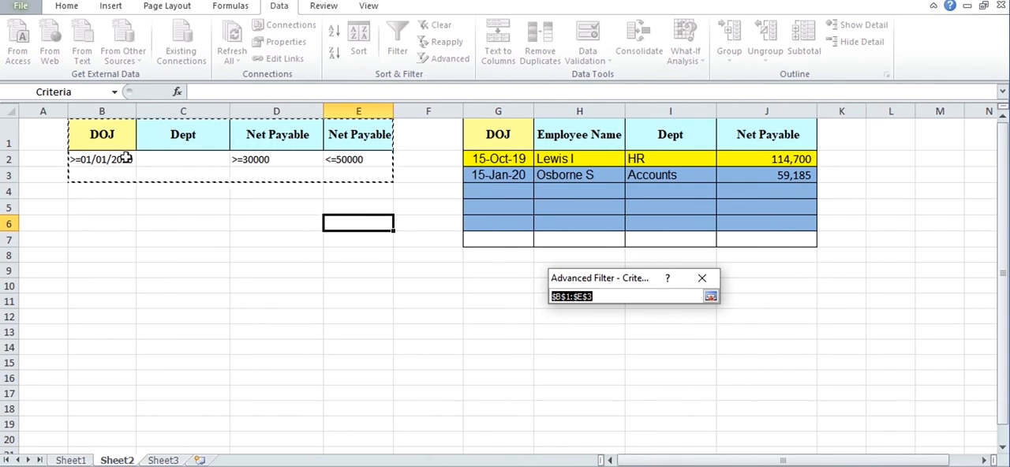
click(96, 141)
drag(115, 152, 350, 160)
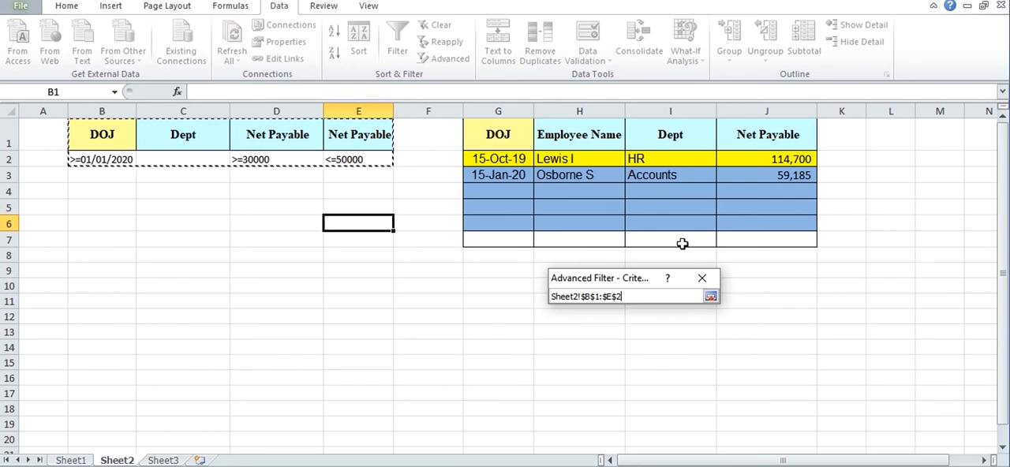
click(710, 296)
Step: Choose to copy the results to another location, the Sheet2 headers G1:J1, and run the filter
click(624, 332)
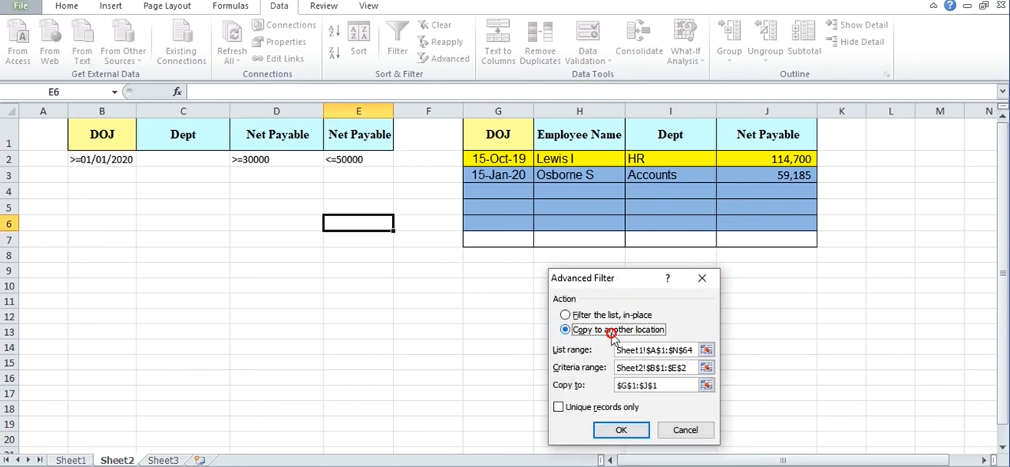
click(707, 386)
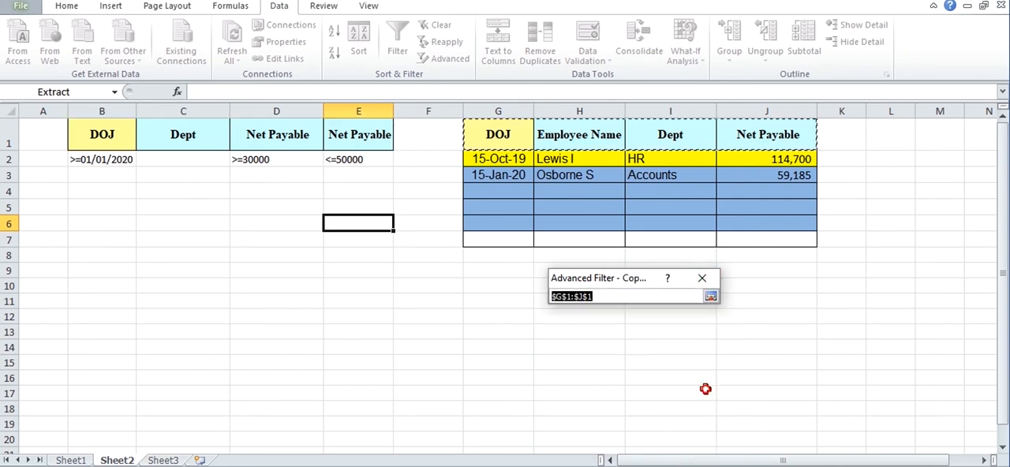
drag(501, 140, 751, 128)
click(711, 298)
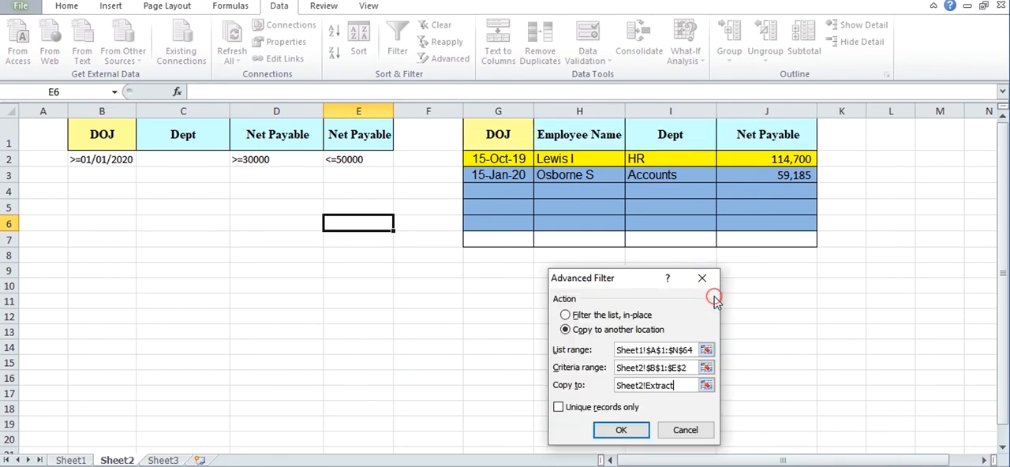
click(617, 432)
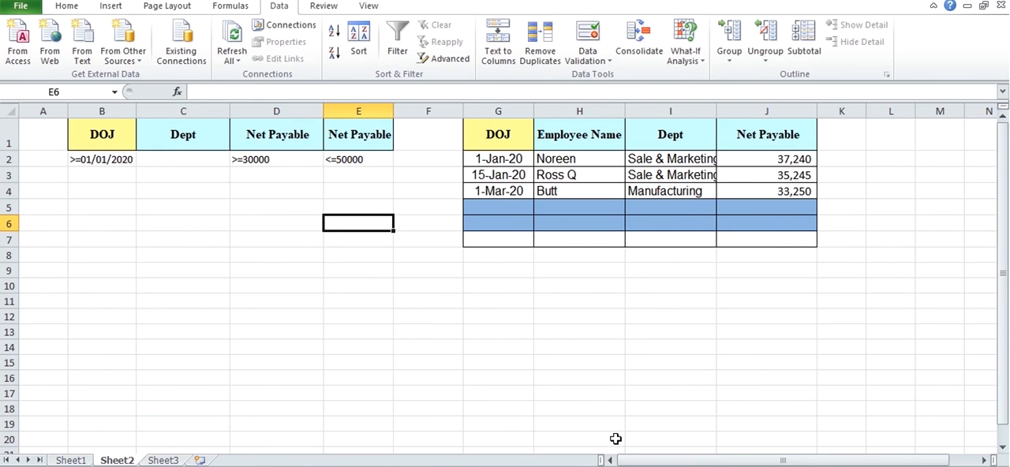
Step: Examine the Dept and Net Payable values of the extracted records on Sheet2
click(641, 270)
click(644, 158)
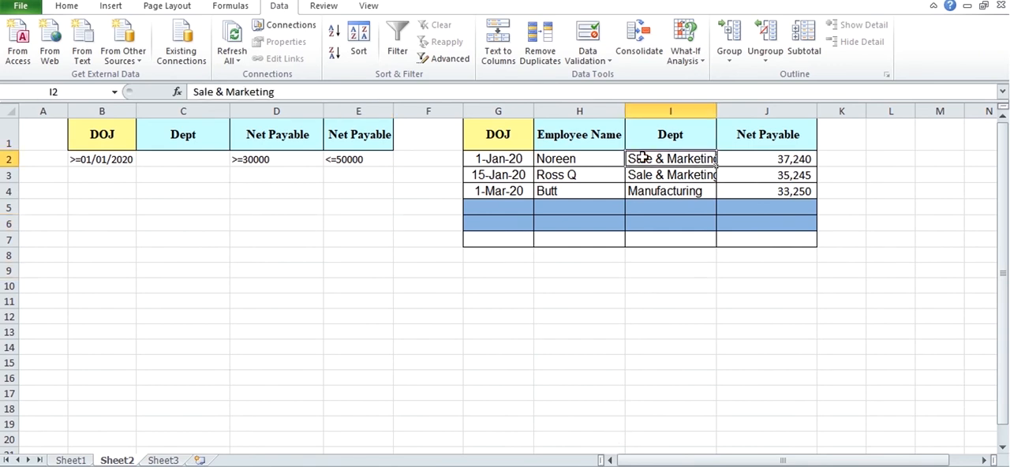
key(Up)
key(Down)
key(Down)
key(Down)
key(Down)
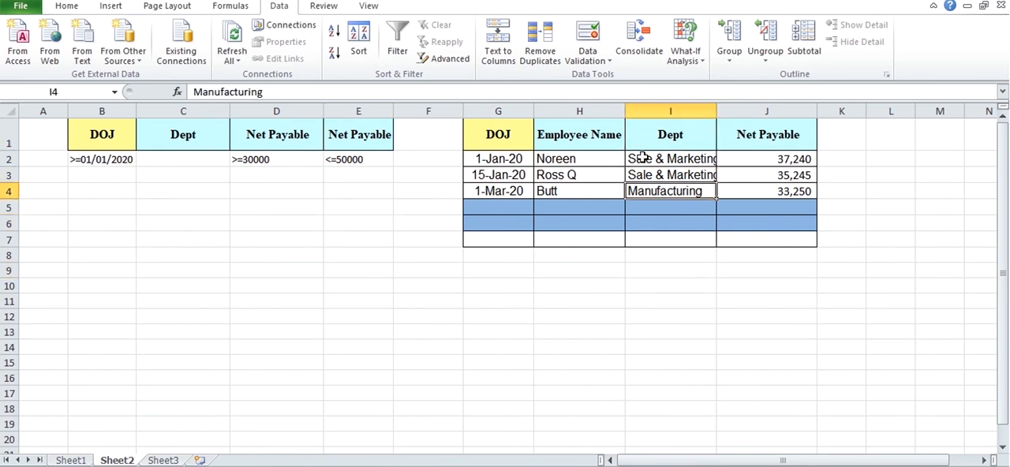
key(Right)
key(Right)
key(Up)
key(Up)
key(Left)
key(Up)
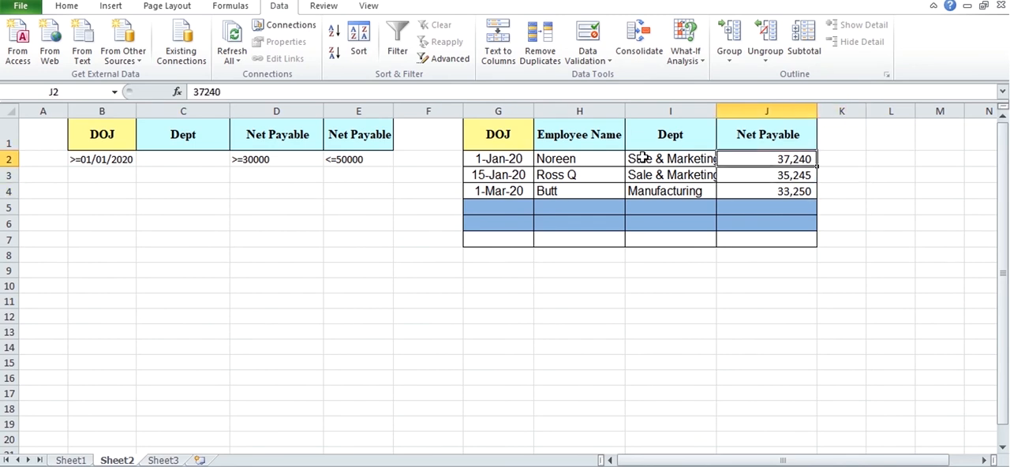
key(Right)
key(Down)
key(Left)
key(Down)
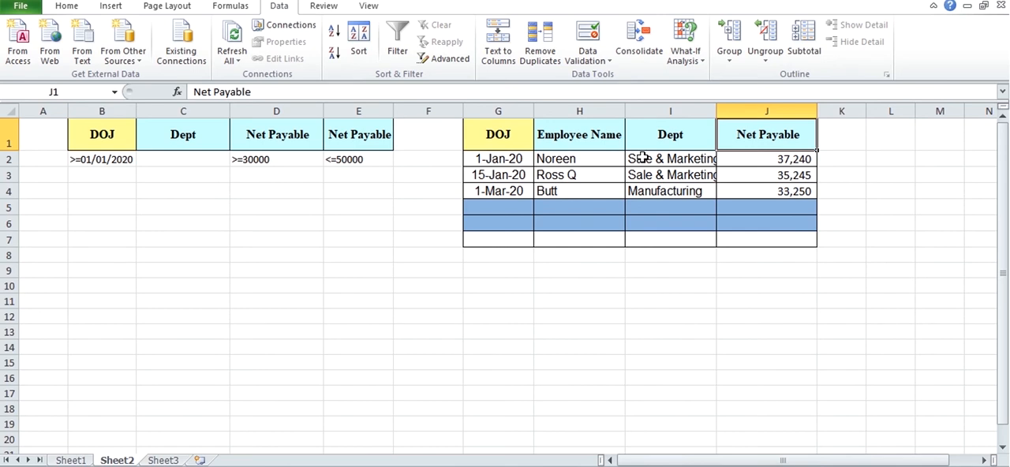
key(Down)
key(Down)
key(Down)
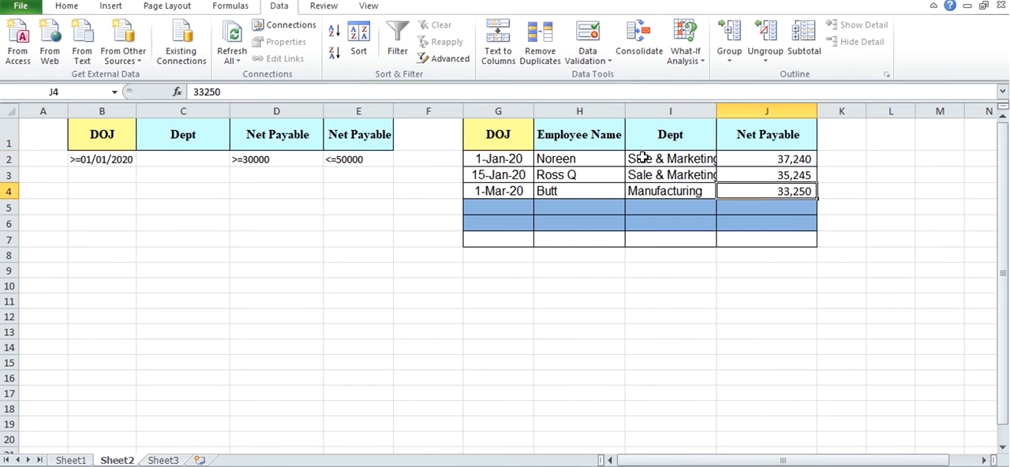
key(Down)
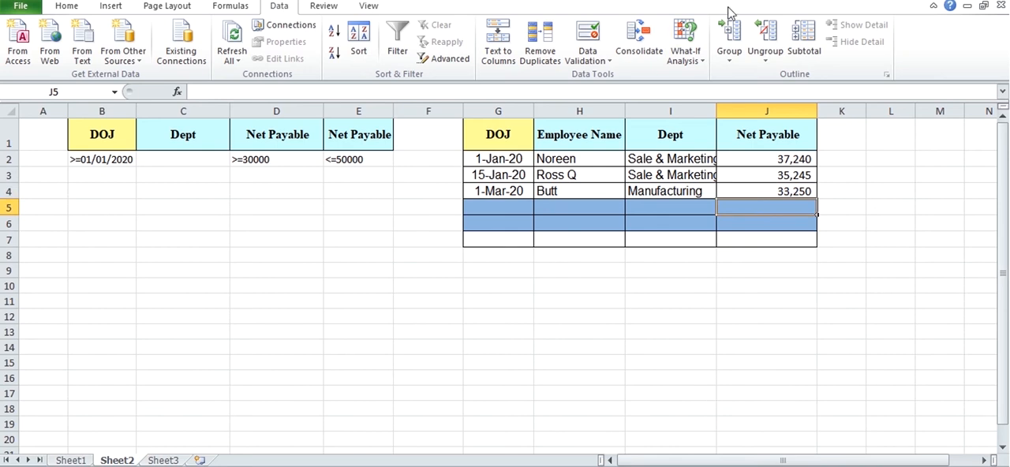
Step: Change the lower Net Payable condition in cell D2 to >=17000
click(356, 159)
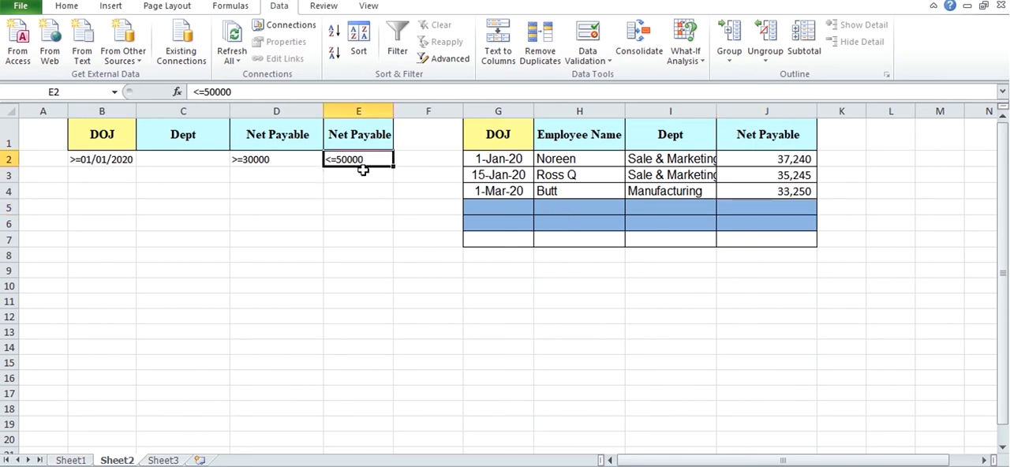
key(Down)
key(Left)
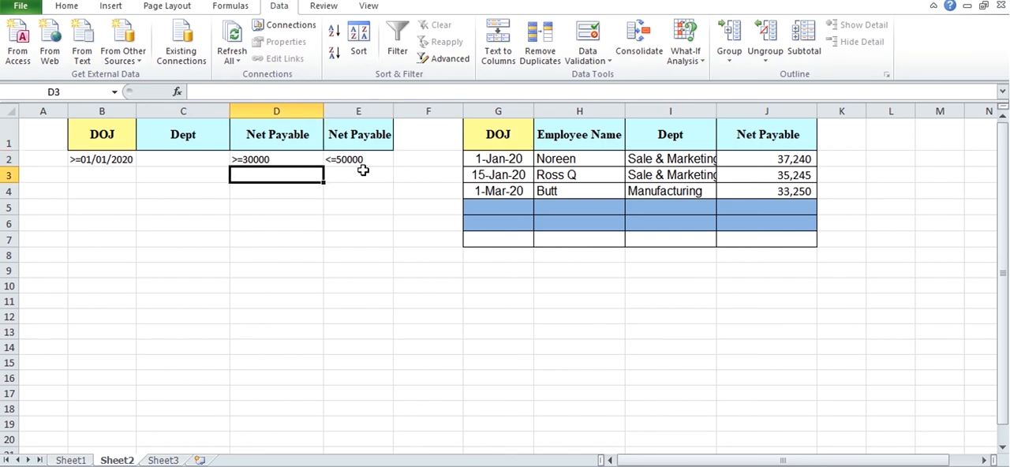
key(Up)
key(F2)
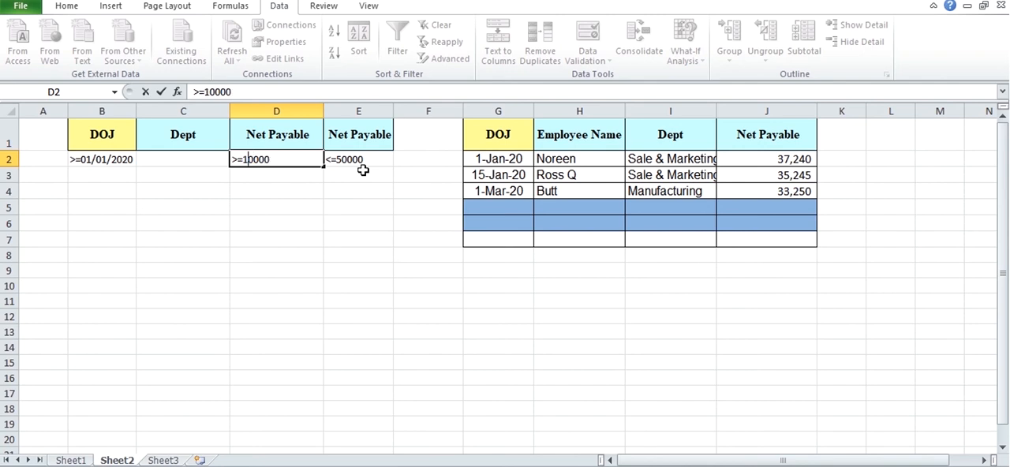
text(7)
key(Return)
click(449, 286)
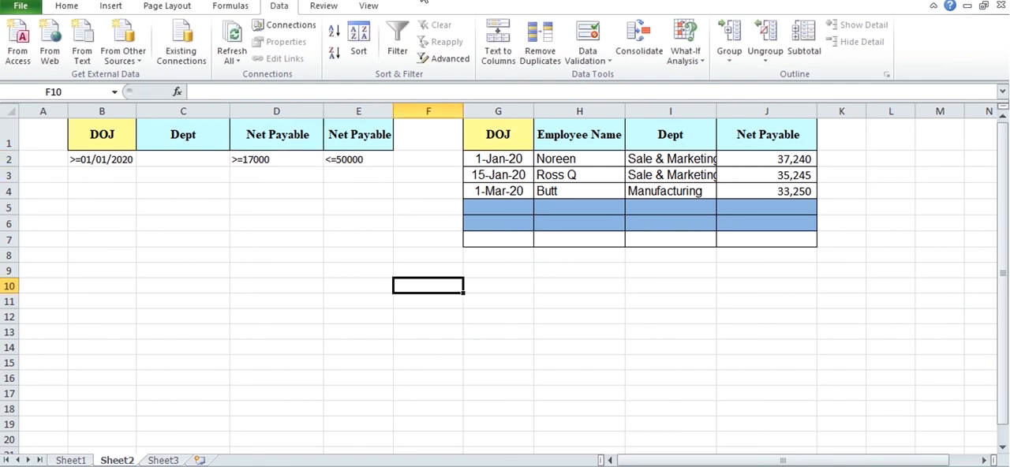
Step: Start an Advanced Filter and set its list range to the whole employee table, Sheet1!$A$1:$N$64
click(446, 58)
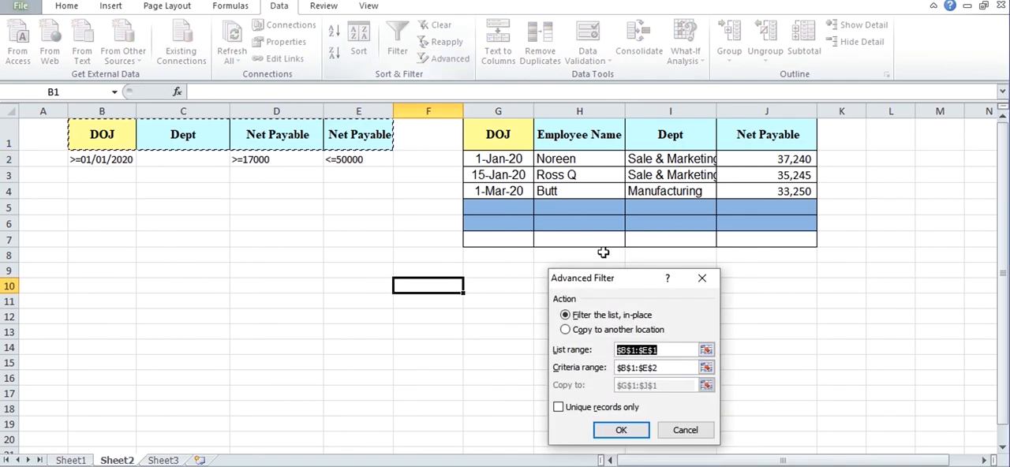
click(705, 349)
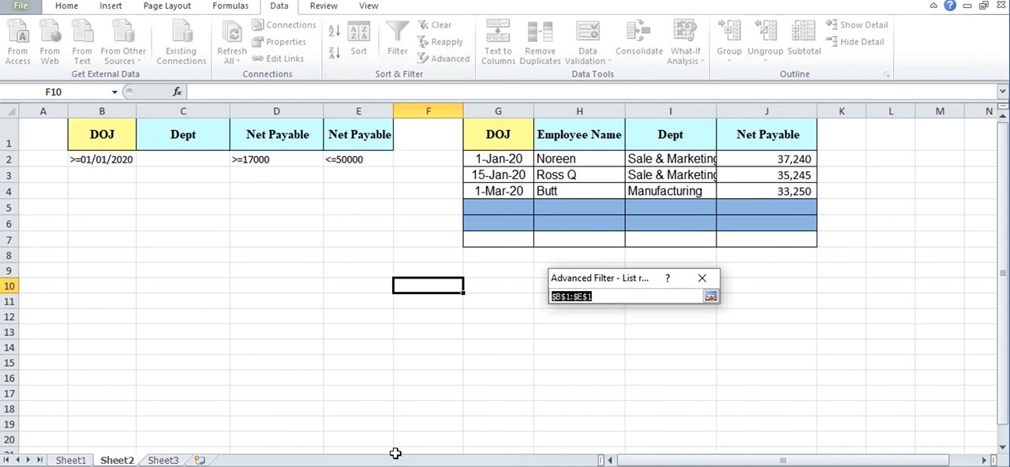
click(70, 460)
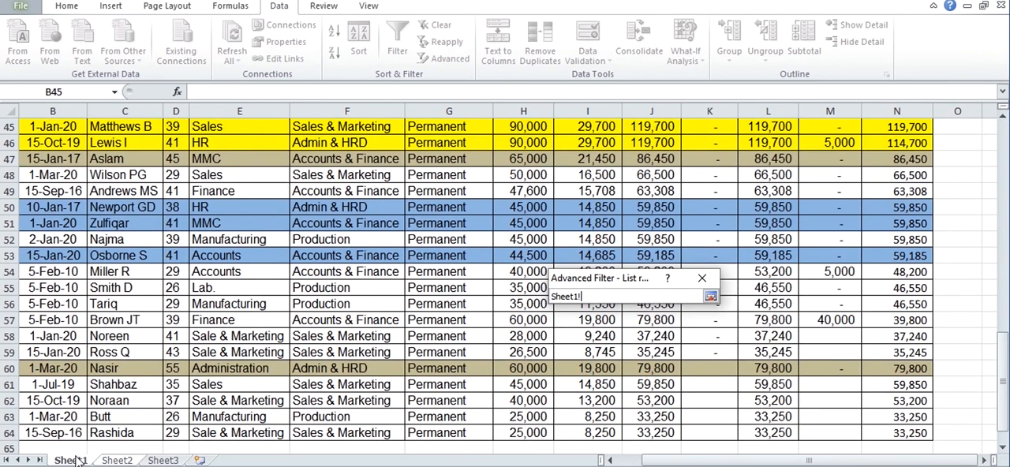
click(126, 322)
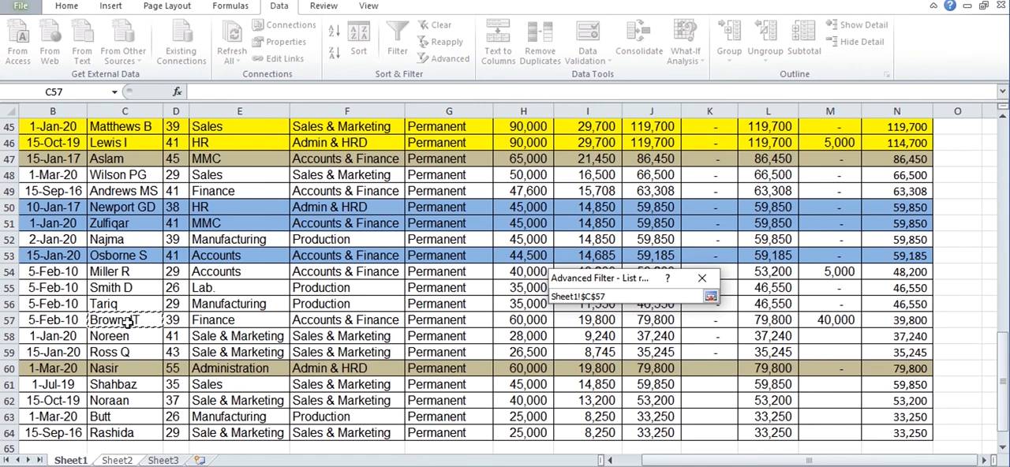
key(ctrl+Up)
key(Home)
key(shift+space)
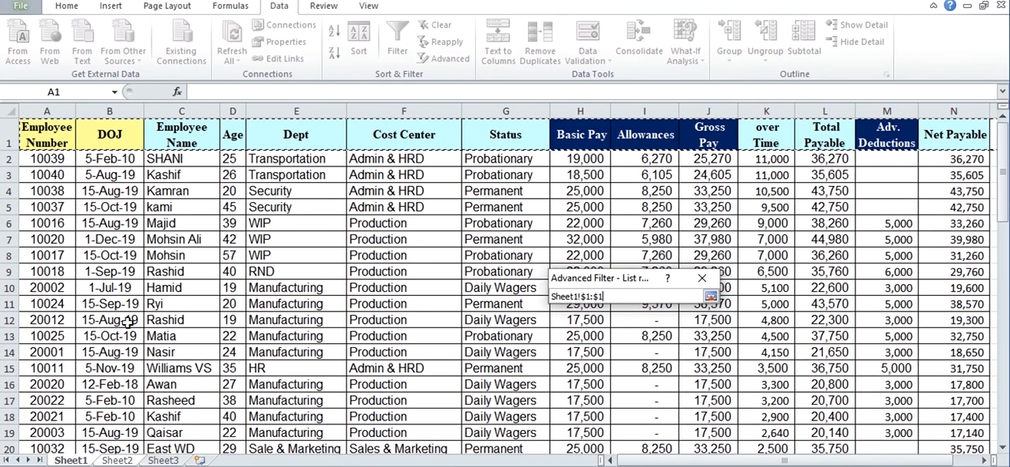
key(ctrl+shift+End)
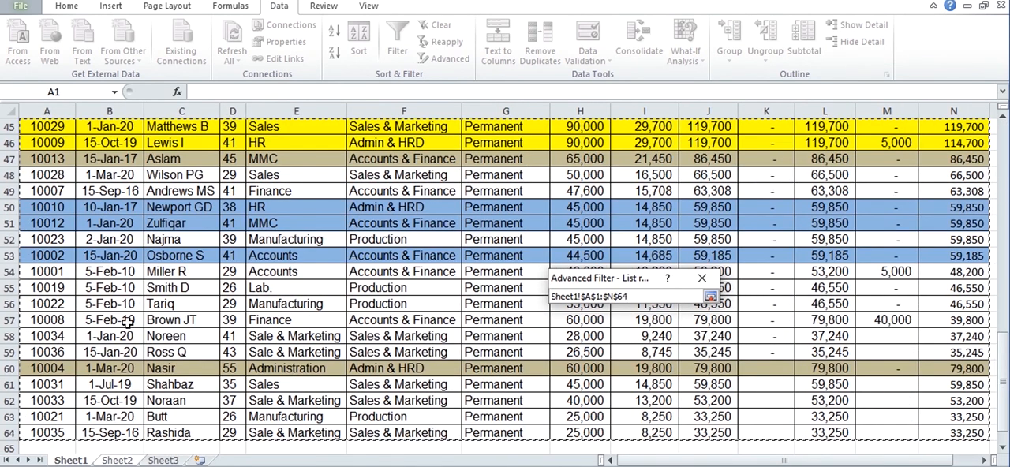
click(710, 298)
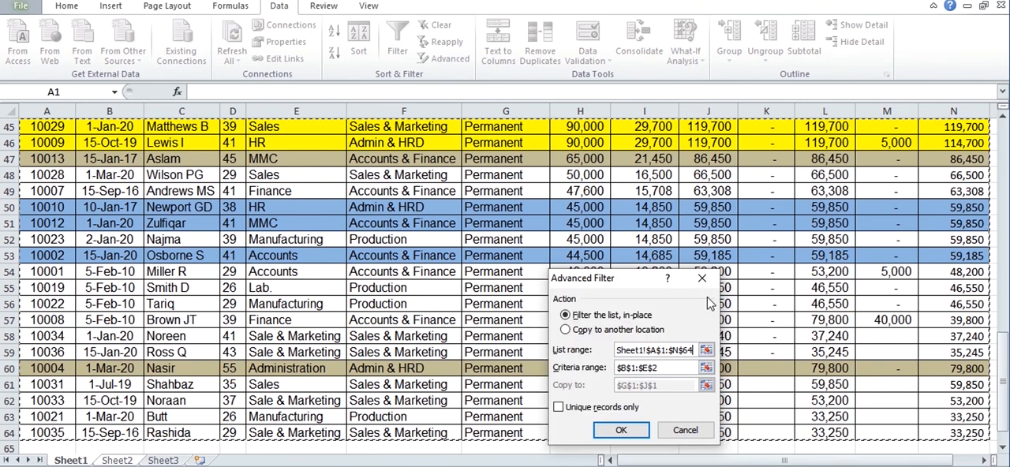
Step: Set the Advanced Filter's criteria range to cells B1:E2 on Sheet2
click(709, 369)
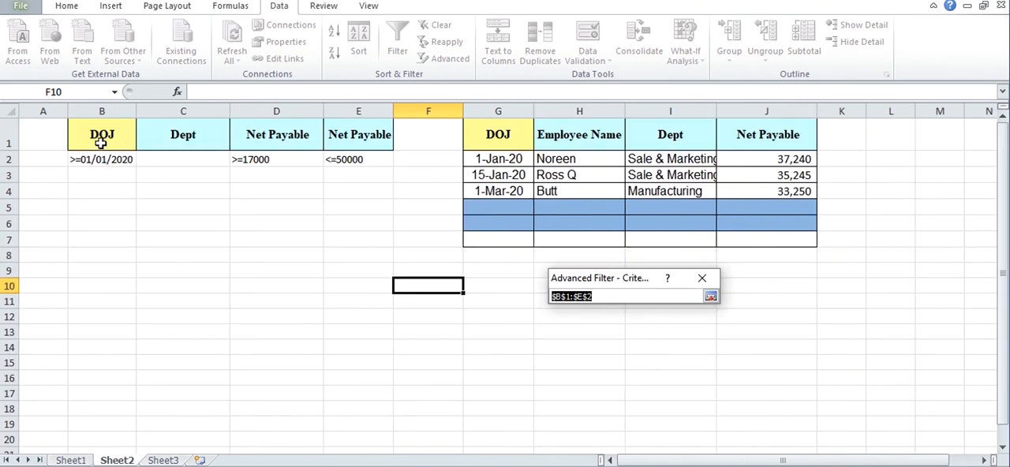
drag(101, 142, 387, 162)
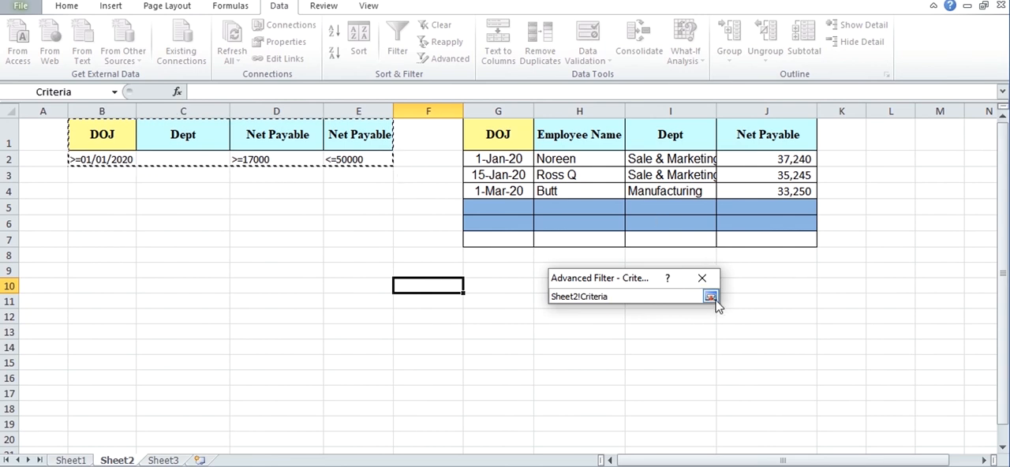
click(710, 297)
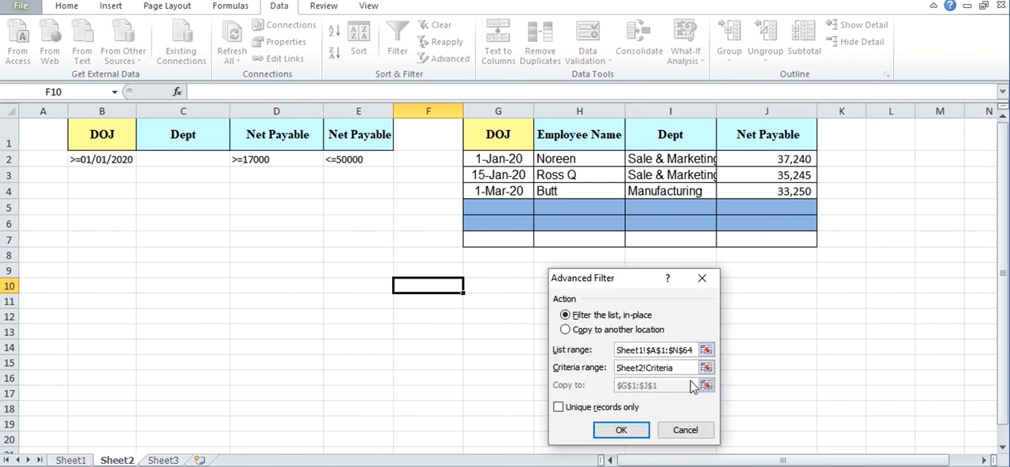
Step: Choose to copy the results to another location, the Sheet2 headers $G$1:$J$1, and run the filter
click(607, 333)
click(706, 385)
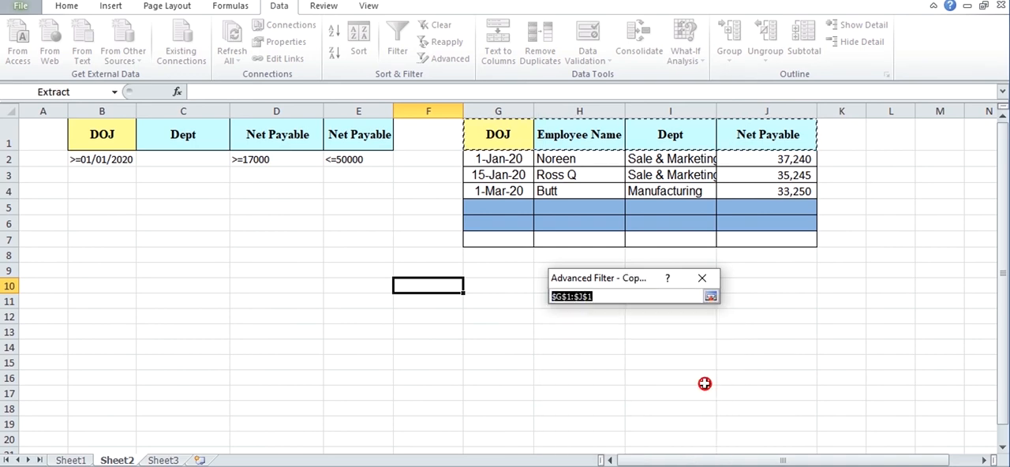
click(710, 296)
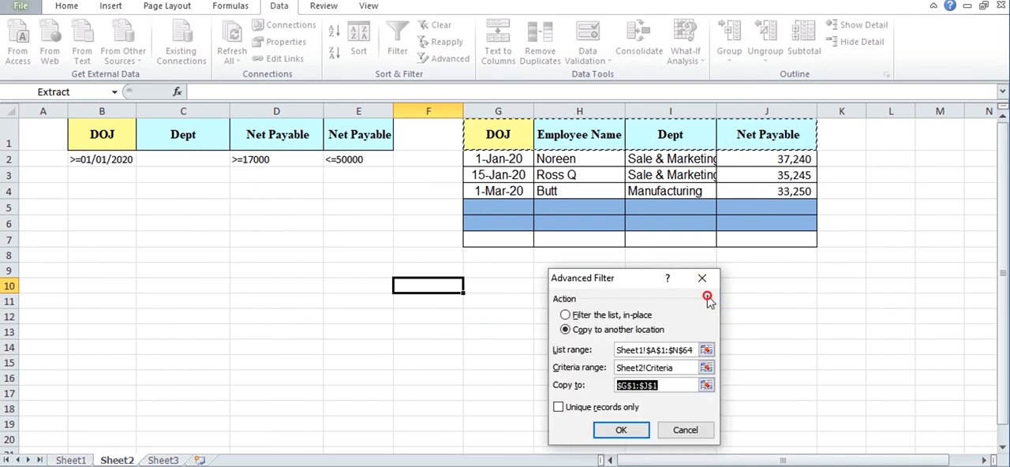
click(614, 431)
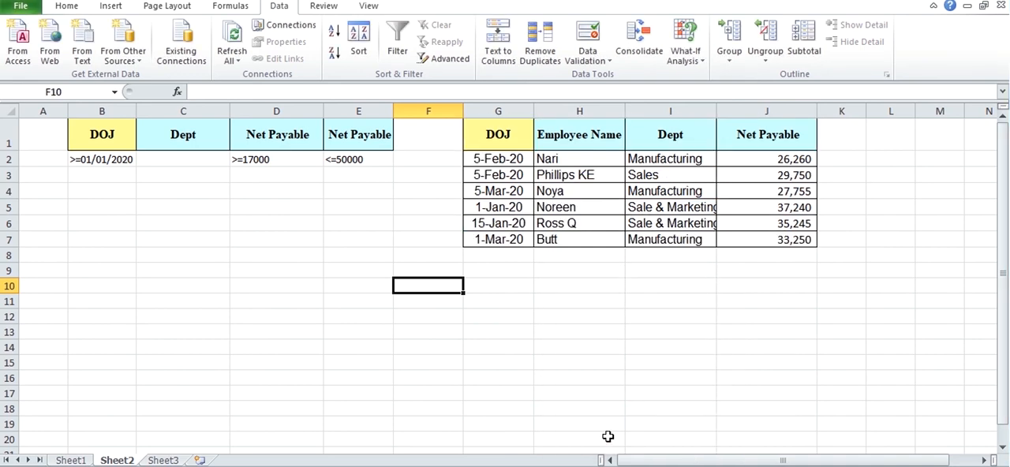
Step: Examine the Dept and DOJ values of the extracted records on Sheet2
click(591, 275)
click(638, 223)
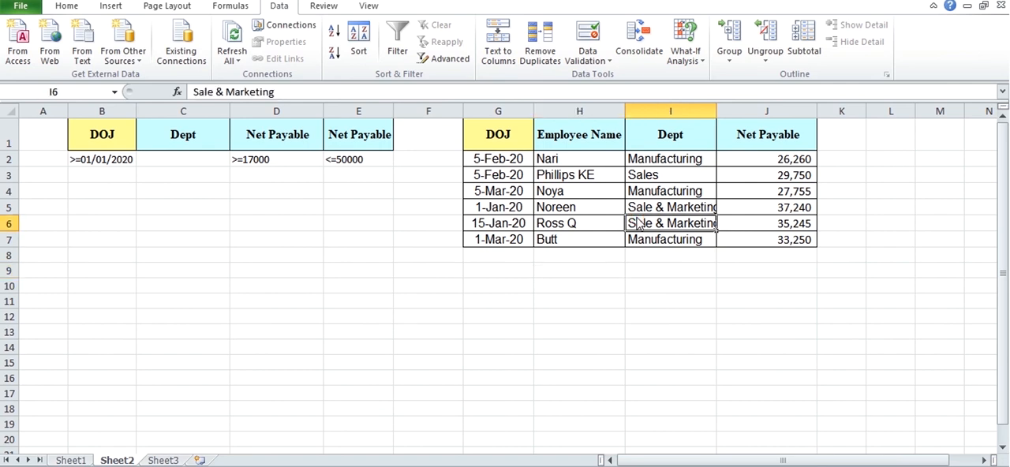
key(Up)
key(Up)
key(Up)
key(Up)
key(Up)
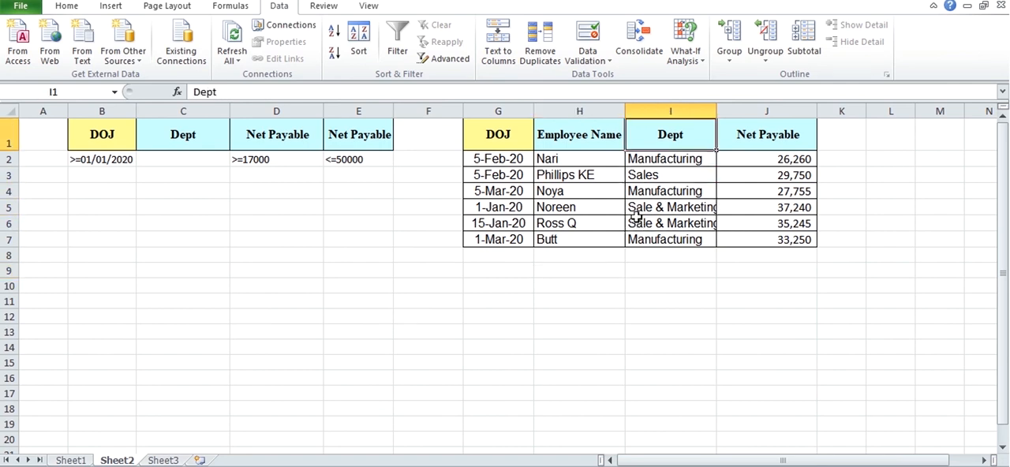
key(Down)
key(Down)
key(Down)
key(Down)
key(Down)
key(Down)
key(Left)
key(Left)
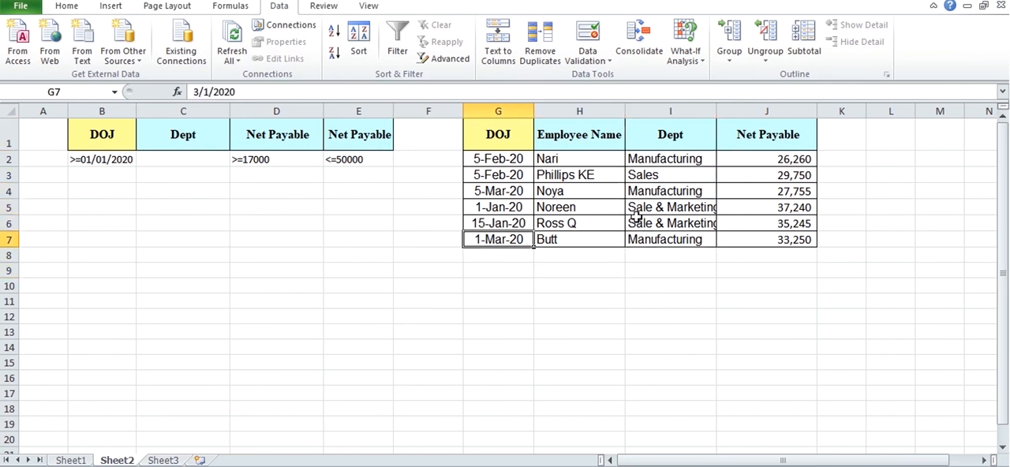
key(Up)
key(Up)
key(Up)
key(Up)
key(Up)
key(Down)
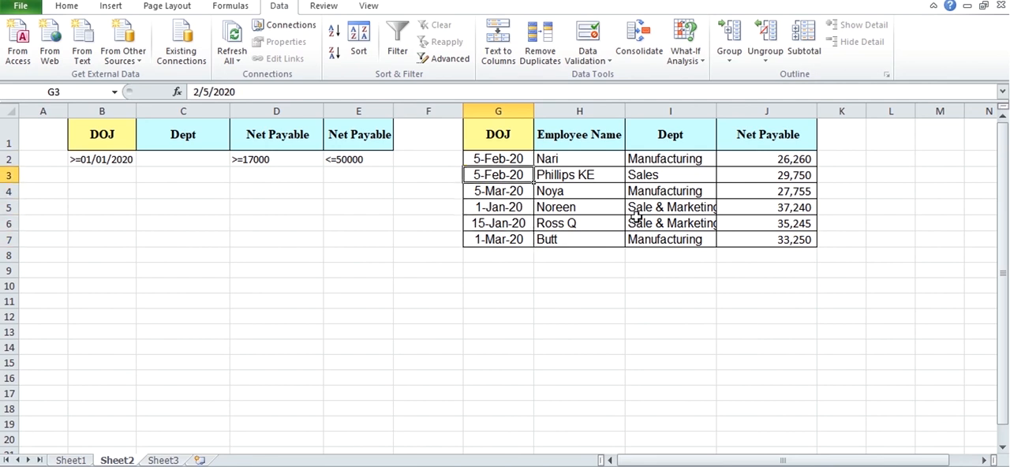
key(Down)
key(Down)
key(Down)
key(Down)
key(Up)
key(Up)
Step: Clear the DOJ condition in cell B2 of the criteria range
key(Left)
key(Left)
key(Left)
key(Left)
key(Left)
key(Left)
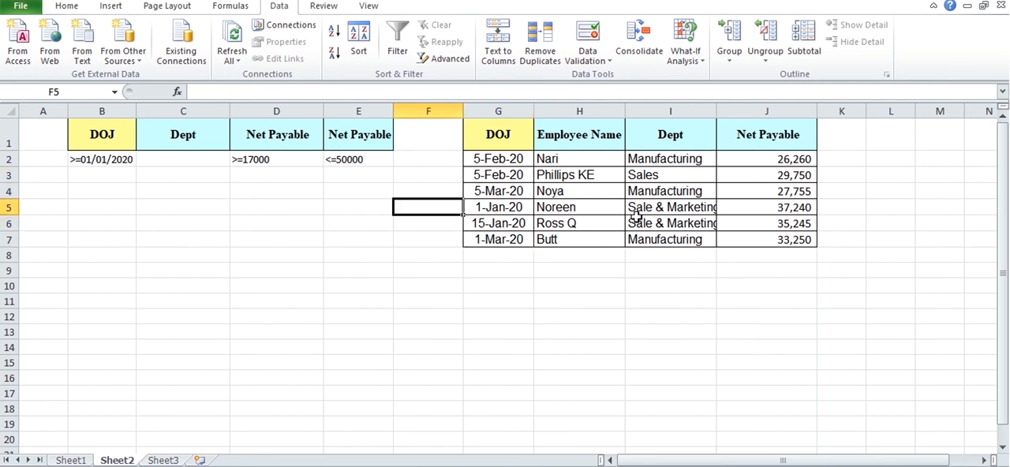
key(Up)
key(Up)
key(Right)
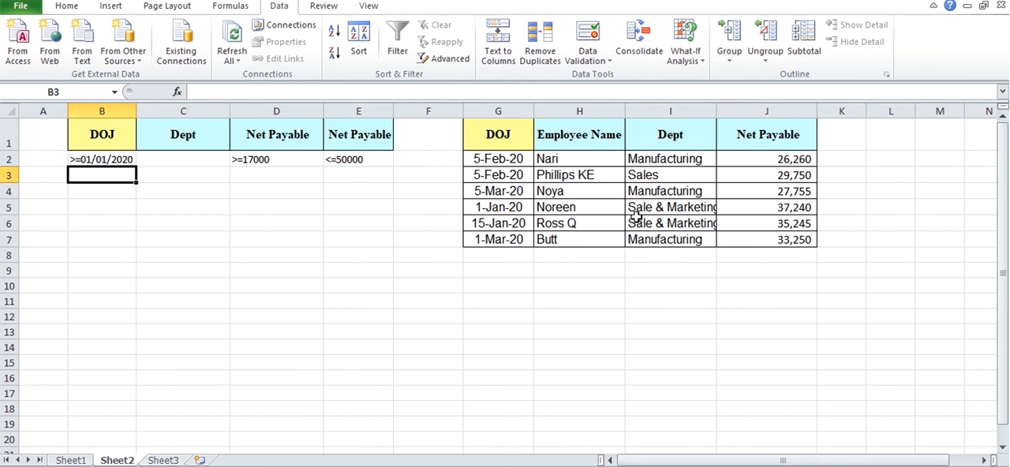
key(Up)
key(Delete)
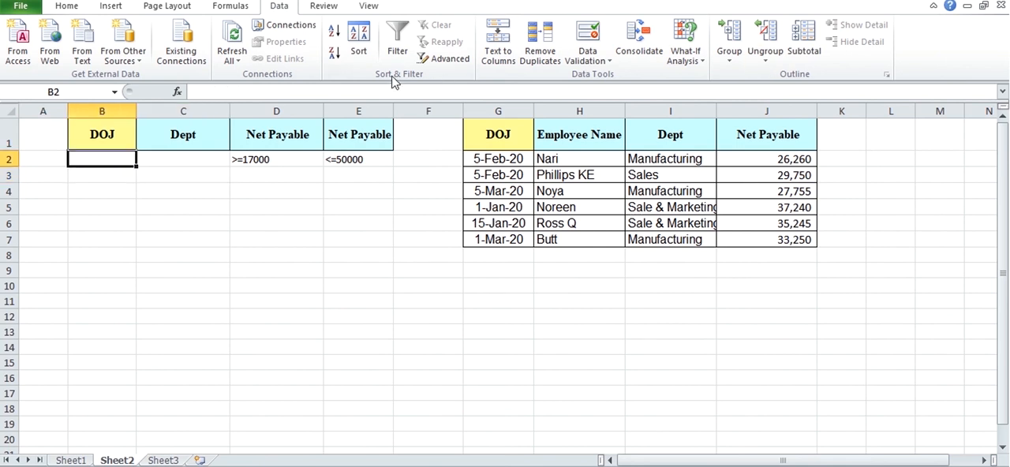
Step: Start another Advanced Filter with the Sheet1 employee table, $A$1:$N$64, as its list range
click(444, 60)
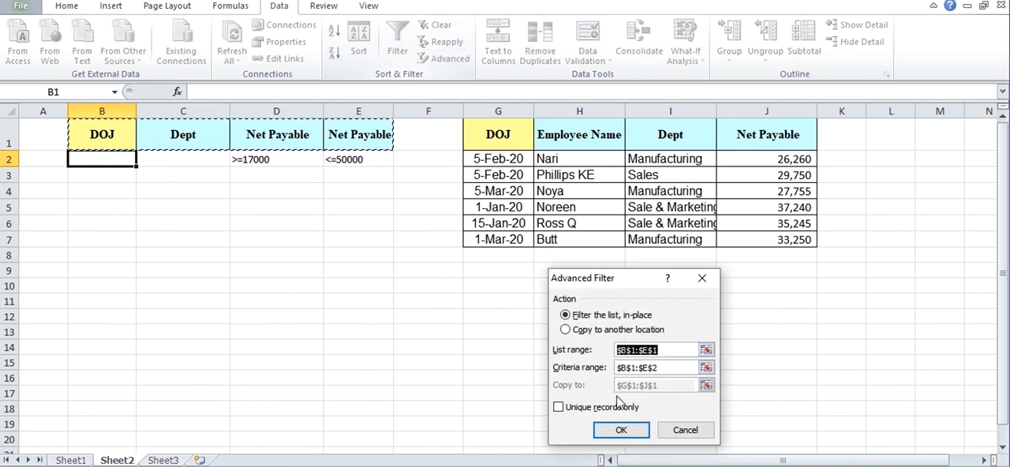
click(706, 350)
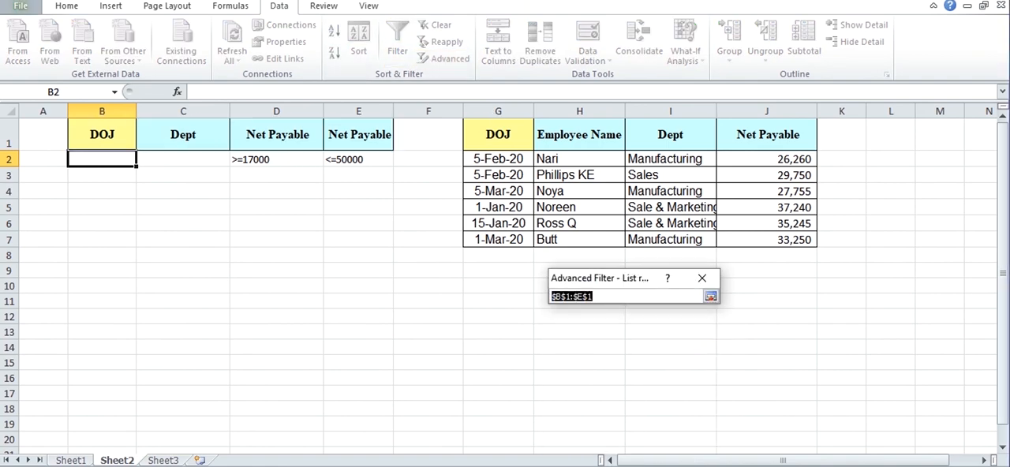
click(70, 460)
click(87, 348)
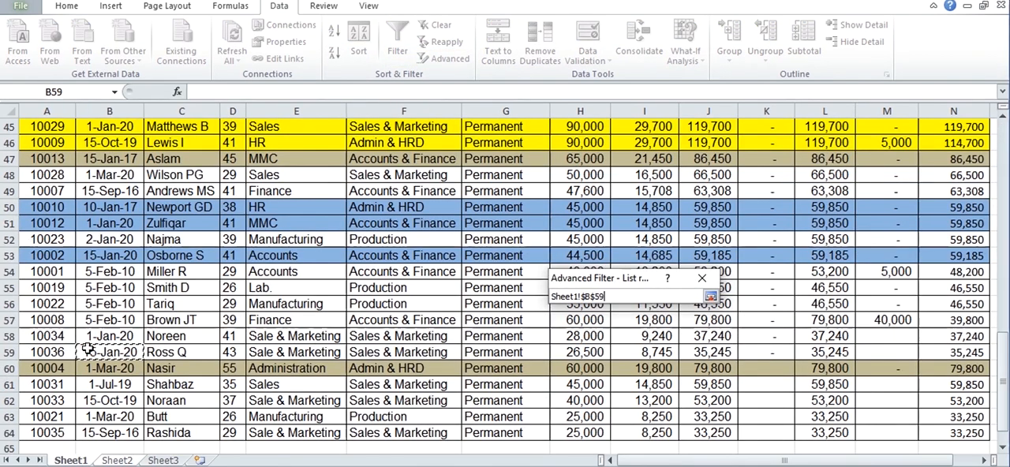
key(ctrl+Home)
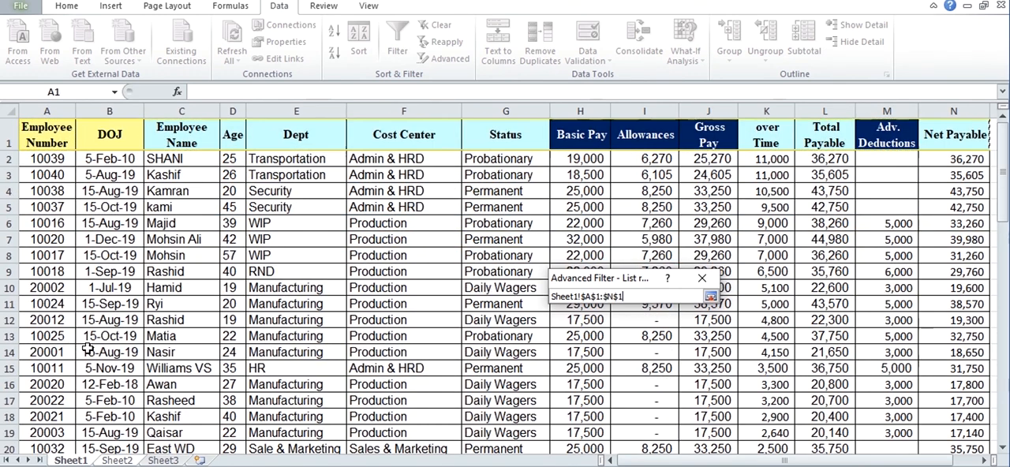
key(ctrl+shift+End)
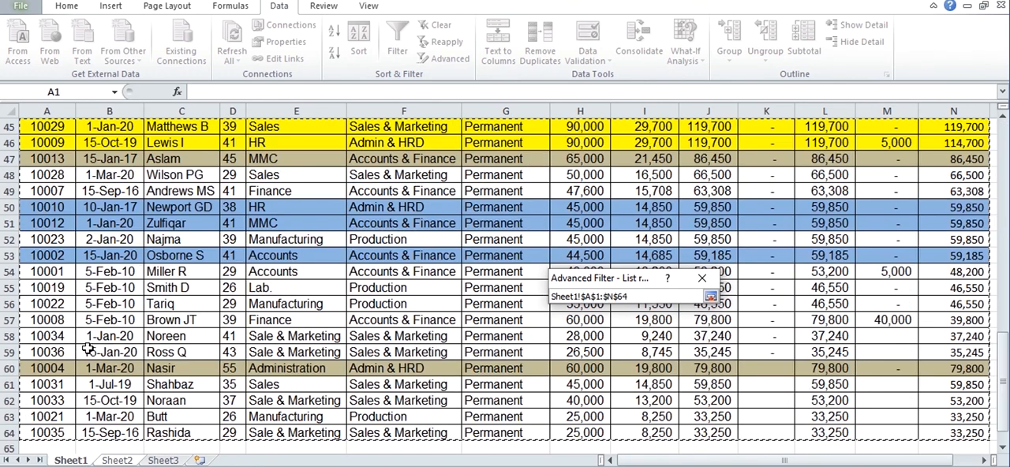
click(711, 296)
Step: Keep $B$1:$E$2 as the criteria range, choose copying to another location at $G$1:$J$1, and run the filter
click(703, 365)
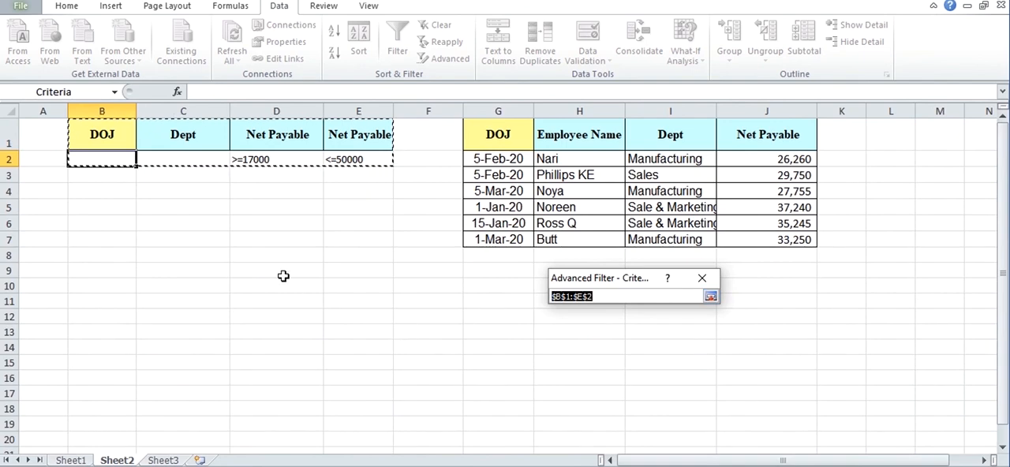
click(711, 298)
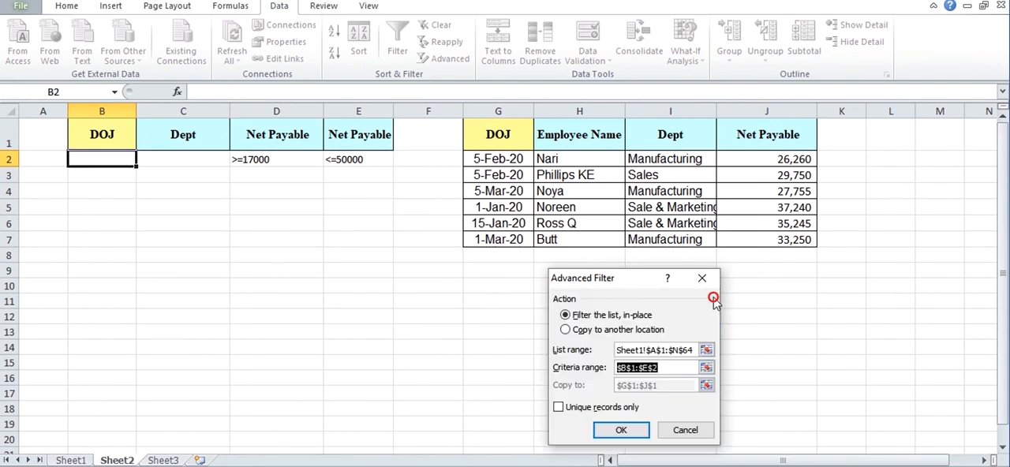
click(618, 330)
click(707, 385)
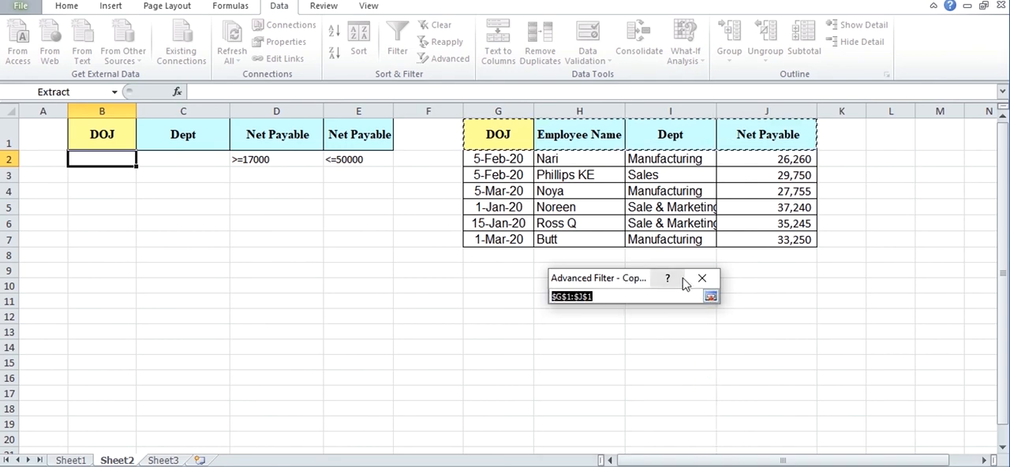
click(711, 296)
click(611, 434)
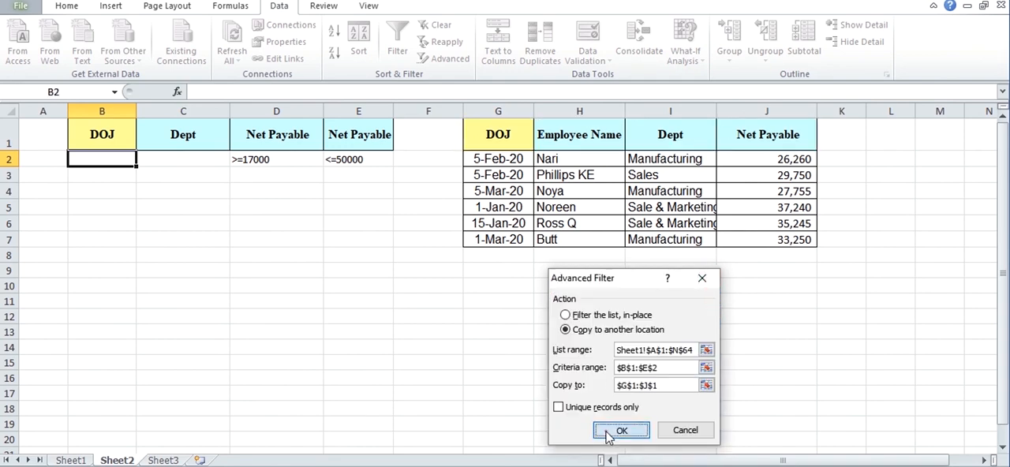
Step: Look through the full list of extracted employee records on Sheet2 down to its last row
click(574, 268)
key(Down)
key(Down)
key(Down)
key(Down)
key(Down)
key(Down)
key(Down)
key(Down)
key(Down)
key(Down)
key(Down)
key(Down)
key(Down)
key(Down)
key(Down)
key(Down)
key(Down)
key(Down)
key(Down)
key(Down)
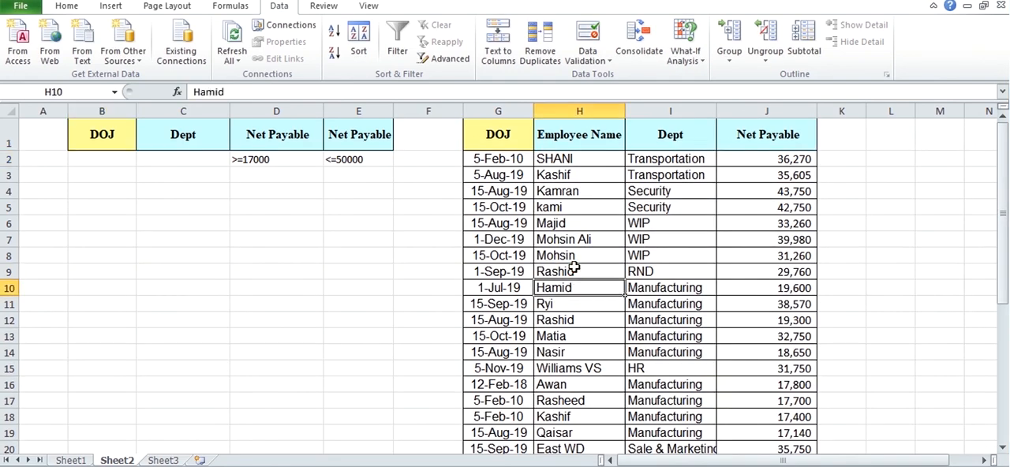
key(Down)
key(Down)
key(Down)
key(Down)
key(Down)
key(Down)
key(Down)
key(Down)
key(Down)
key(Down)
key(Down)
key(Down)
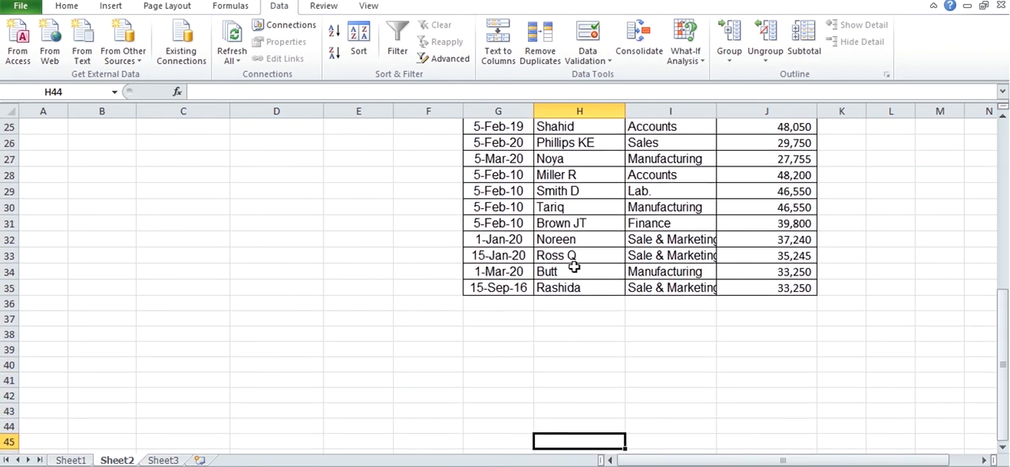
key(Up)
key(Up)
key(Up)
key(Up)
key(Up)
key(Up)
key(Up)
key(Up)
key(Up)
key(Up)
key(Up)
key(Up)
key(Up)
key(Up)
key(Up)
key(Up)
key(Up)
key(Up)
key(Up)
key(Up)
key(Up)
key(Up)
key(Up)
key(Up)
key(Up)
key(Up)
key(Up)
key(Up)
key(Up)
key(Up)
key(Up)
key(Up)
key(Up)
key(Up)
key(Up)
key(Up)
key(Up)
key(Up)
key(Up)
key(Up)
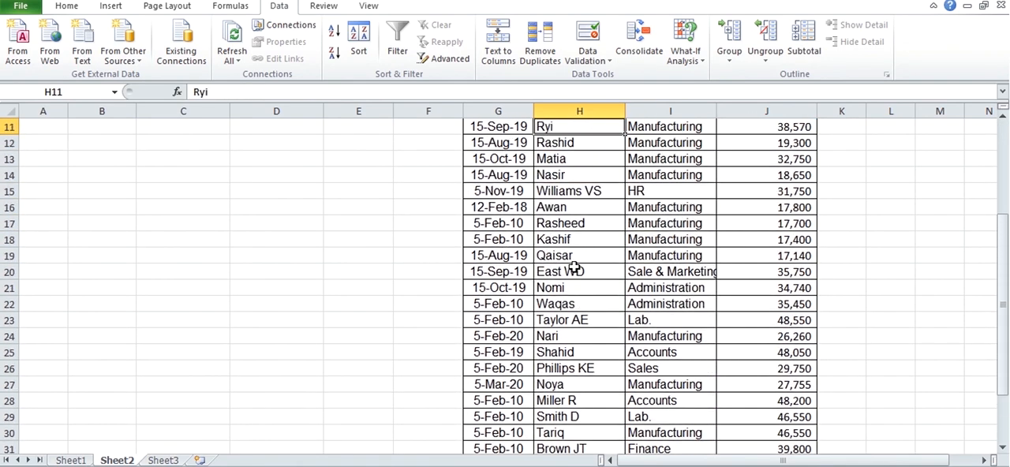
key(Down)
key(Down)
Step: Review the DOJ, Dept and Net Payable criteria cells in B1:E2 on Sheet2
key(Left)
key(Left)
key(Left)
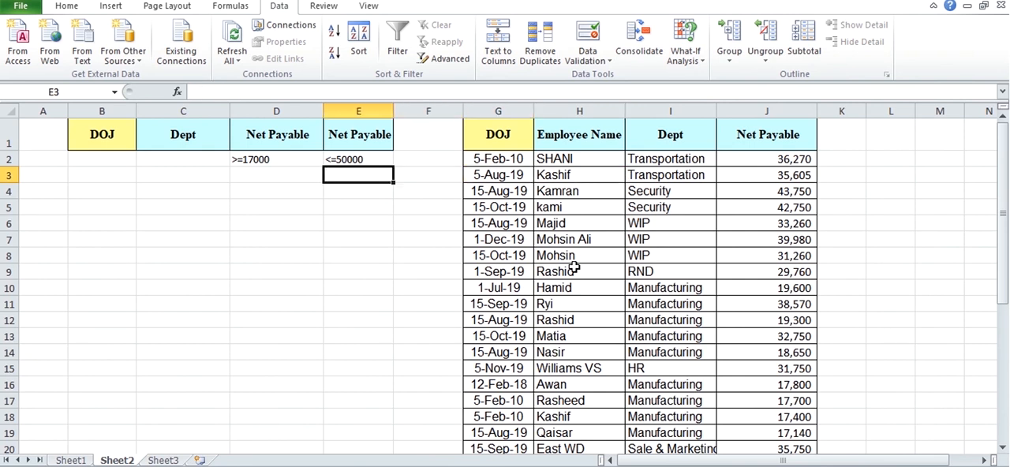
key(Left)
key(Left)
key(Up)
key(Right)
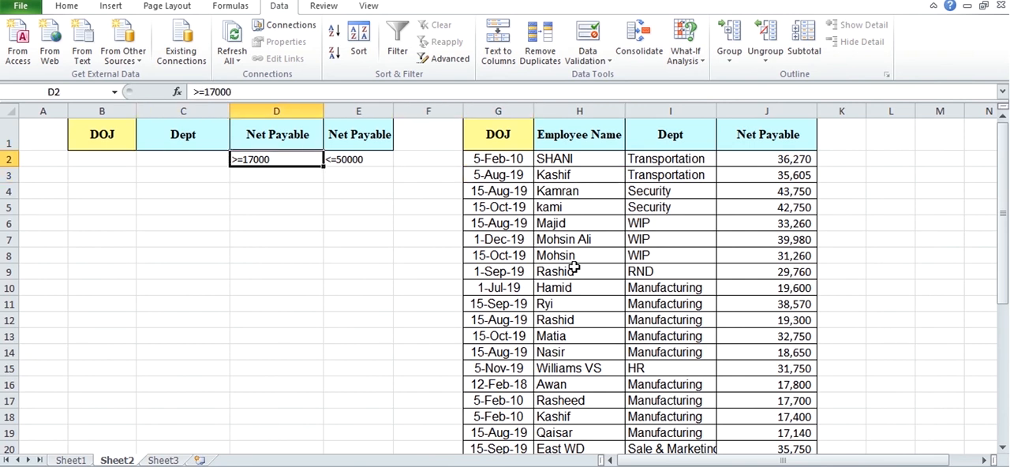
key(Down)
key(Left)
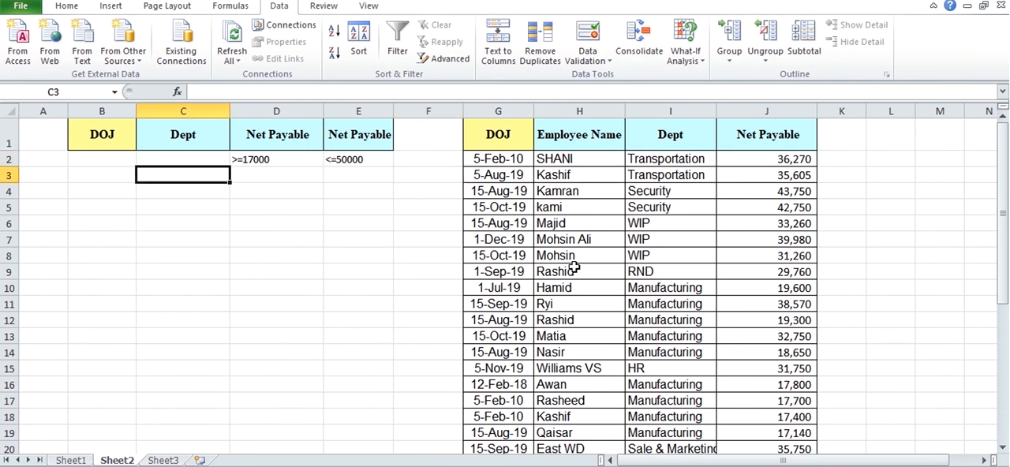
key(Up)
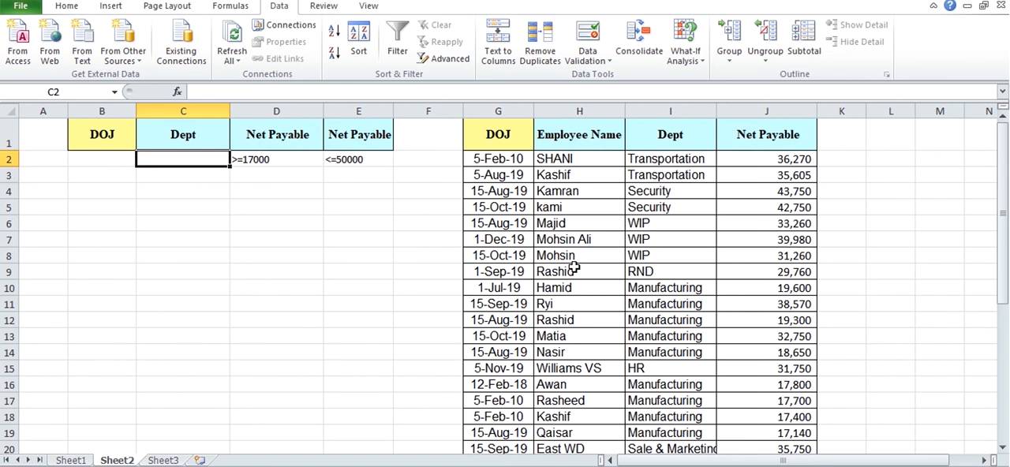
key(Left)
key(Up)
key(Right)
key(Right)
key(Right)
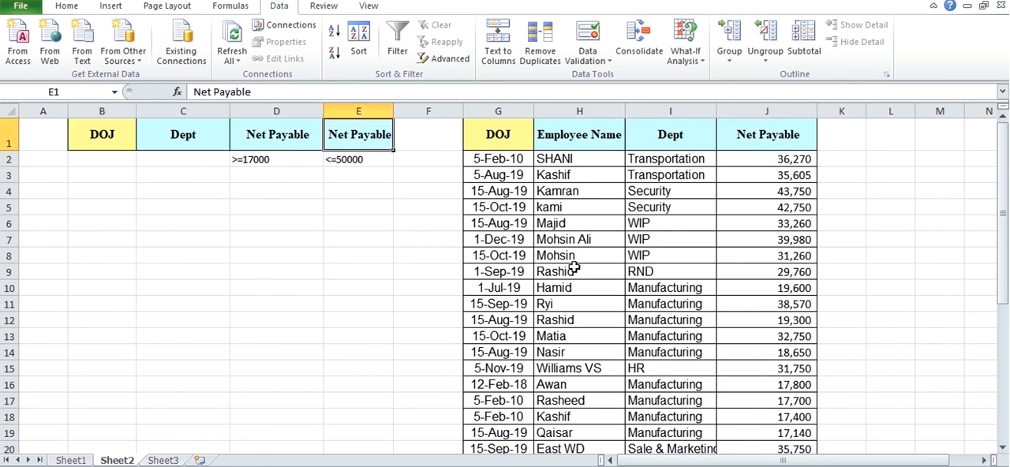
key(Down)
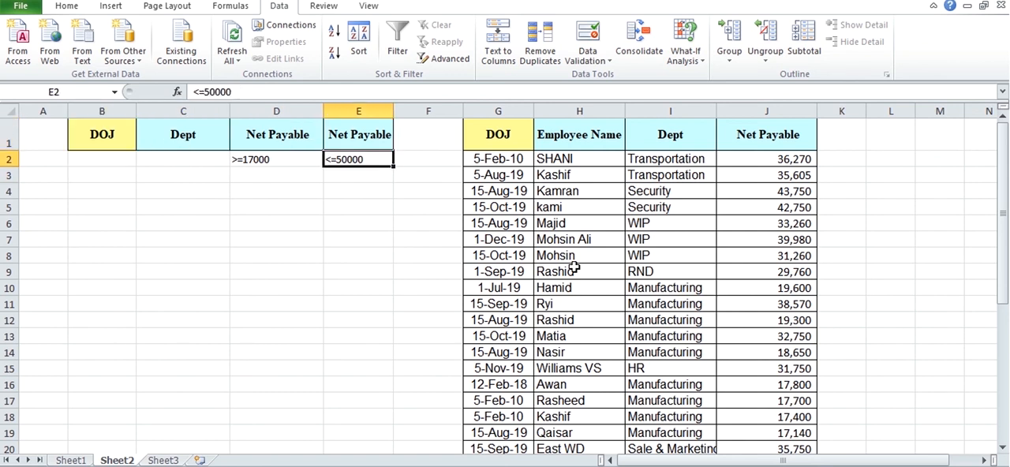